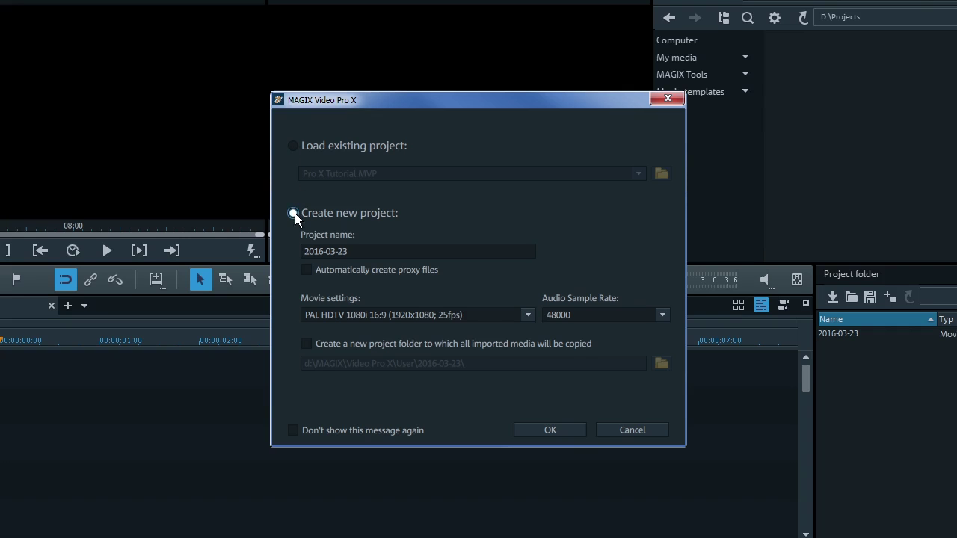
# Name the new project 'Pro X Tutorial', enable automatic proxy files, and choose PAL HDV1 720p 25fps
pyautogui.moveTo(360, 253); pyautogui.dragTo(300, 247)
pyautogui.write('Pro X Tutorial')
pyautogui.click(306, 270)
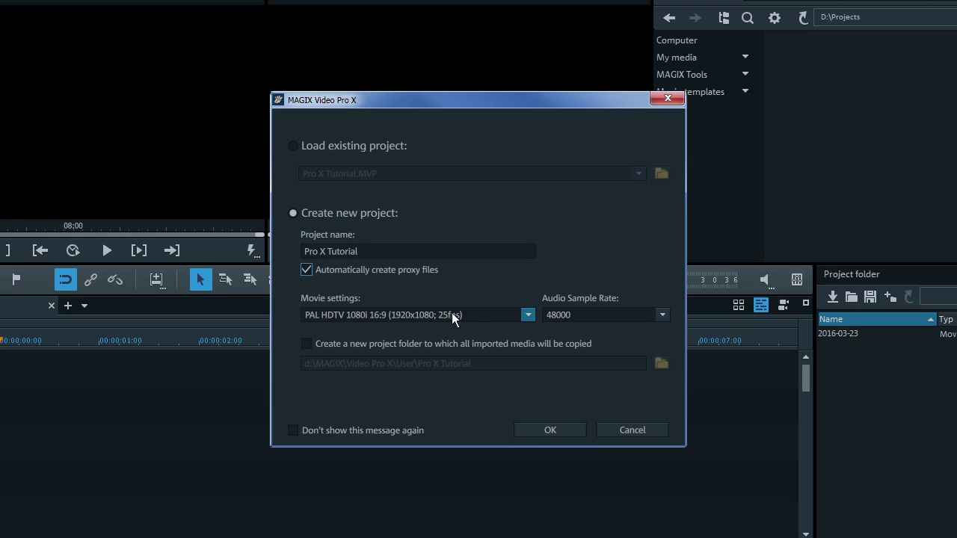
pyautogui.click(526, 314)
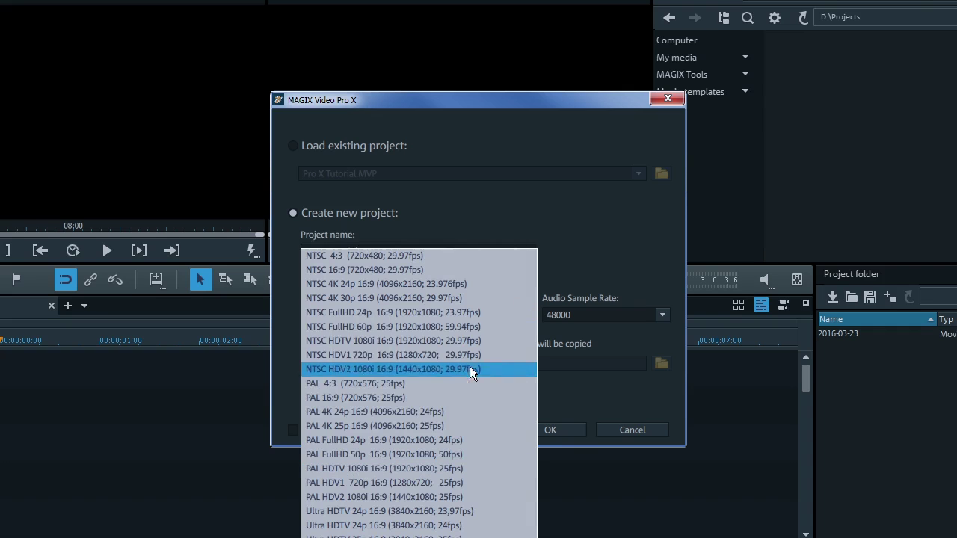
pyautogui.click(443, 484)
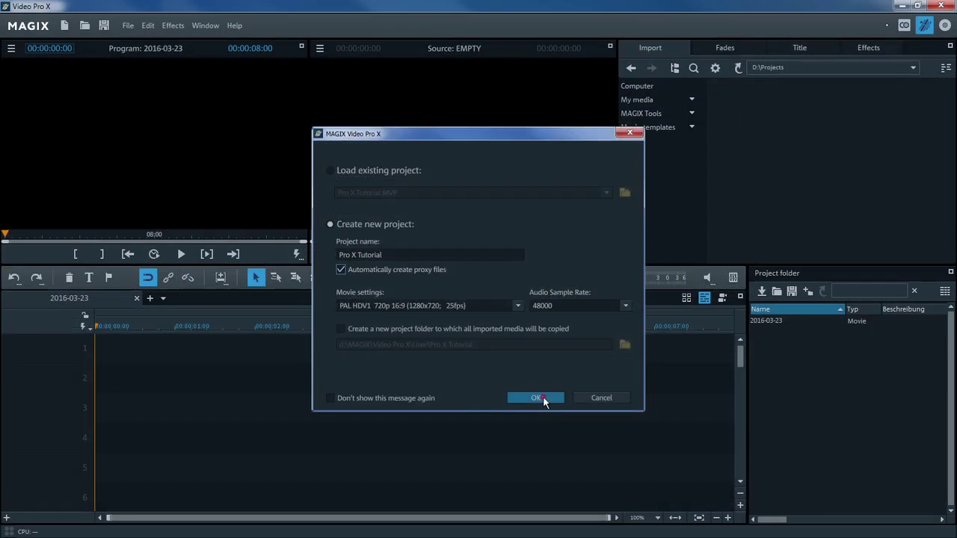
pyautogui.click(537, 398)
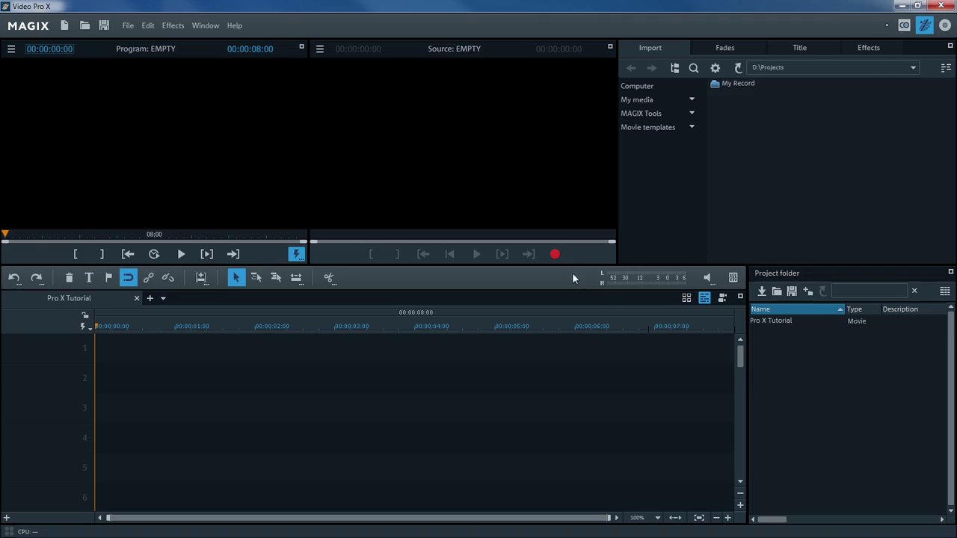
# Import all 15 clips from the I:\CAMCORDER AVCHD card into the project
pyautogui.click(554, 254)
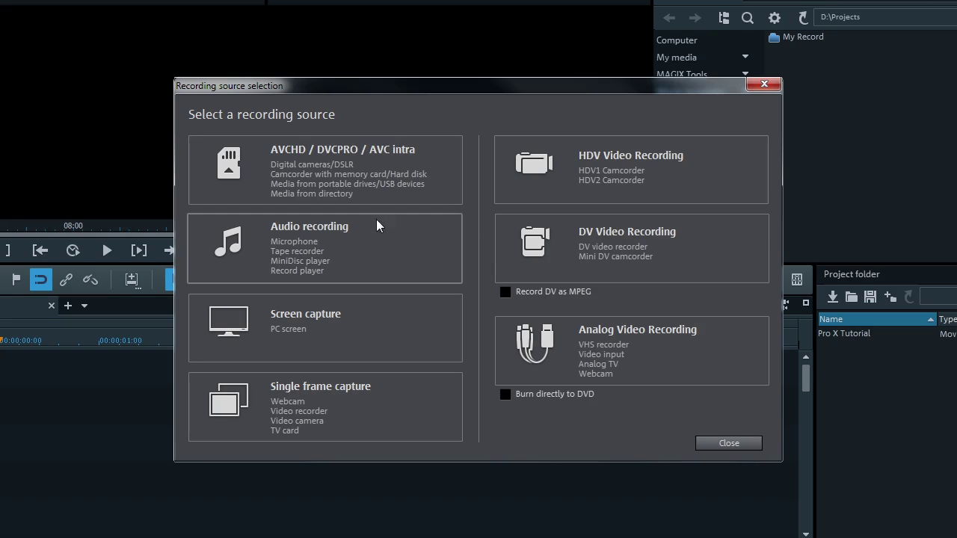
pyautogui.click(289, 149)
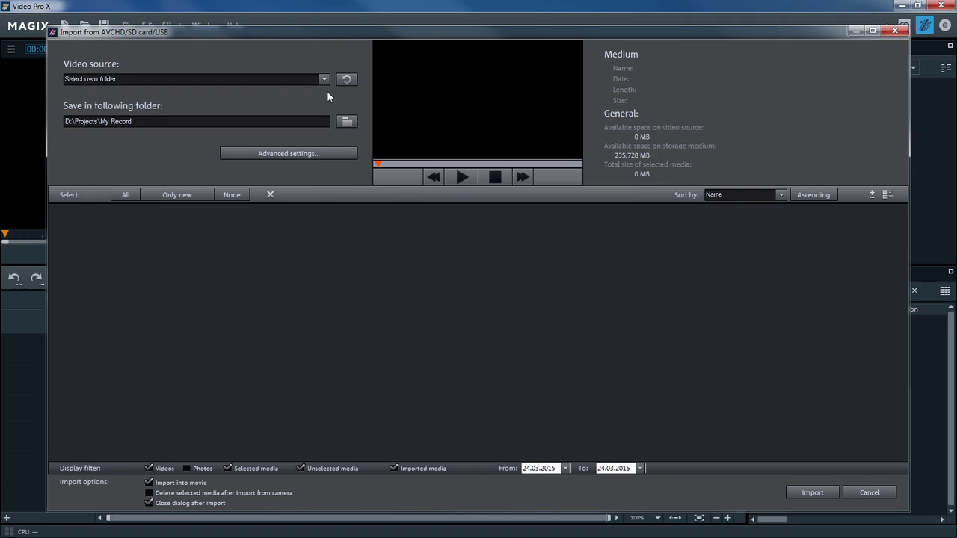
pyautogui.click(324, 79)
pyautogui.click(320, 92)
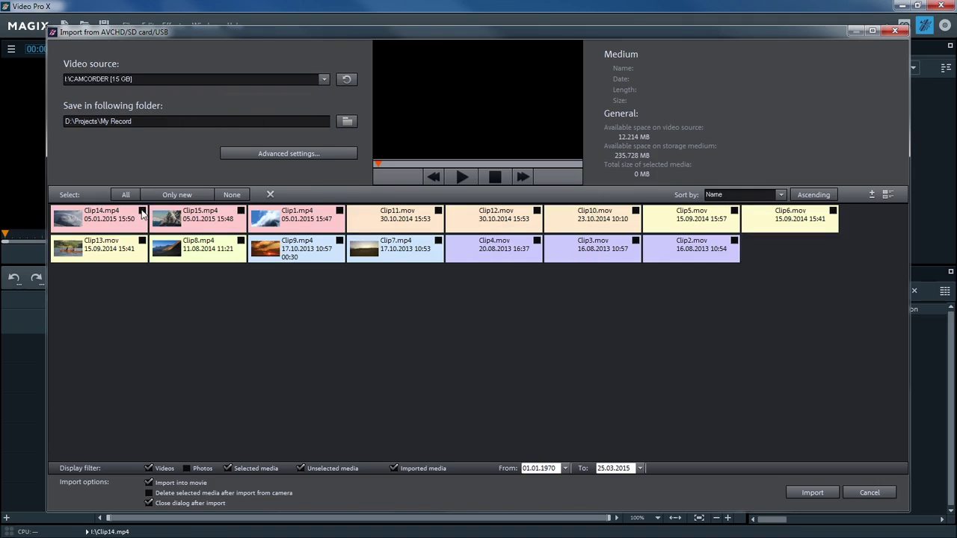
pyautogui.click(142, 212)
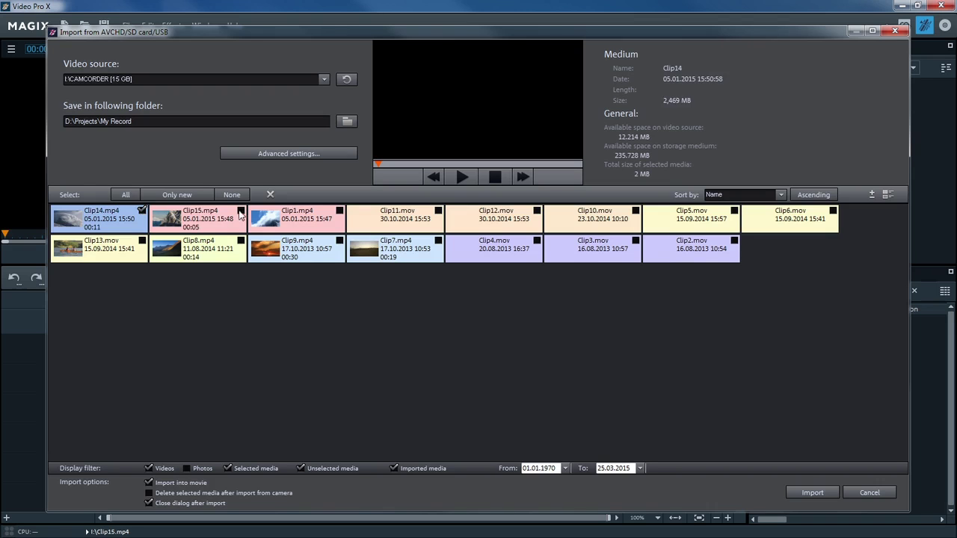
pyautogui.click(240, 212)
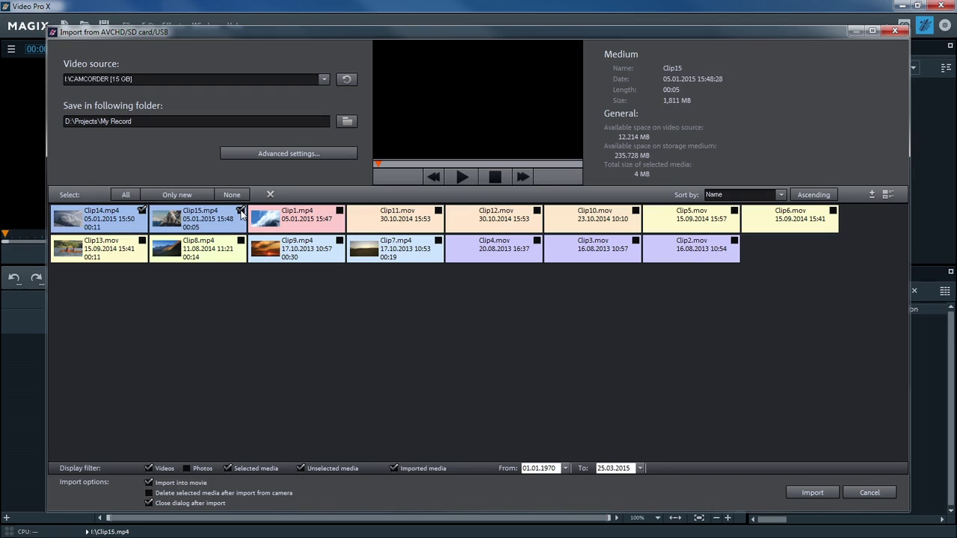
pyautogui.click(125, 195)
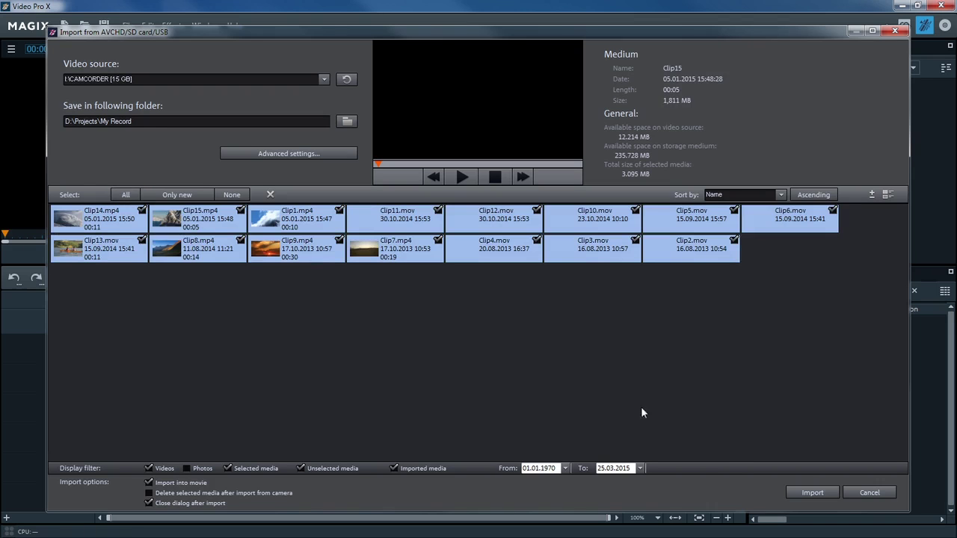
pyautogui.click(816, 490)
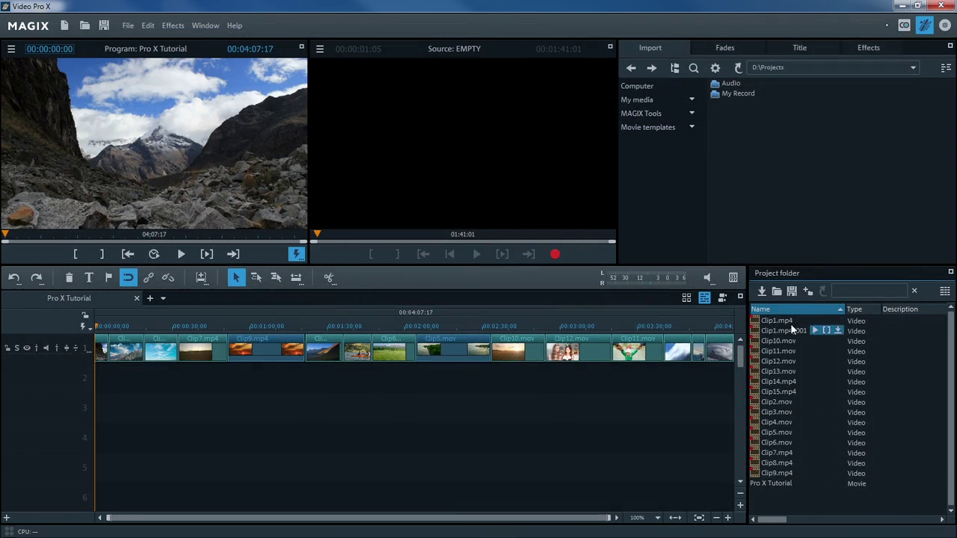
# Trim Clip1.mp4 from My Record to a 00:00:03:09 excerpt and place it on track 2
pyautogui.doubleClick(730, 93)
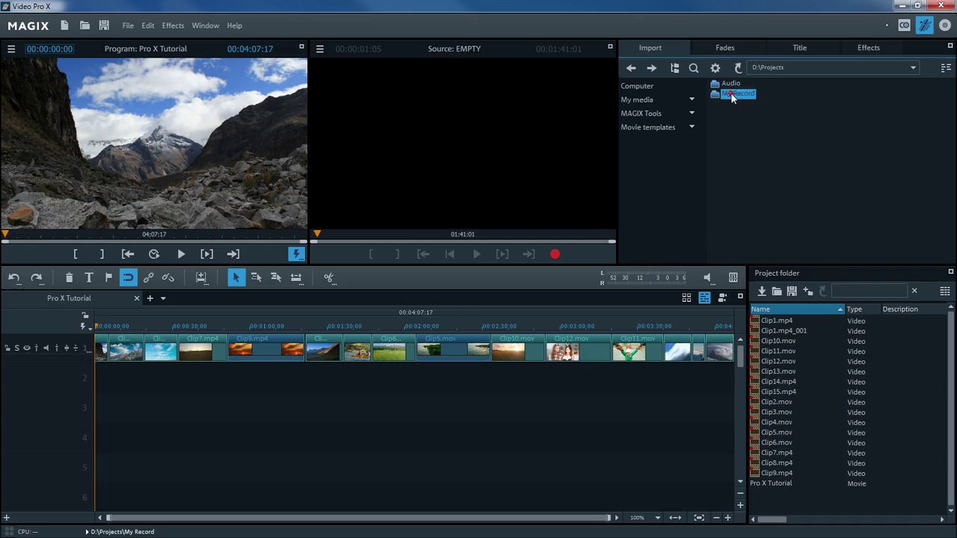
pyautogui.click(730, 84)
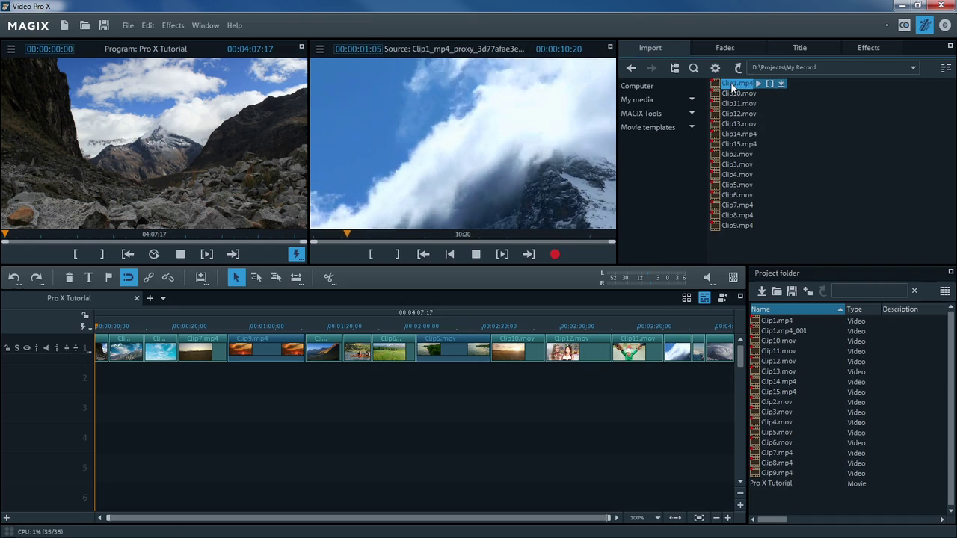
pyautogui.click(477, 255)
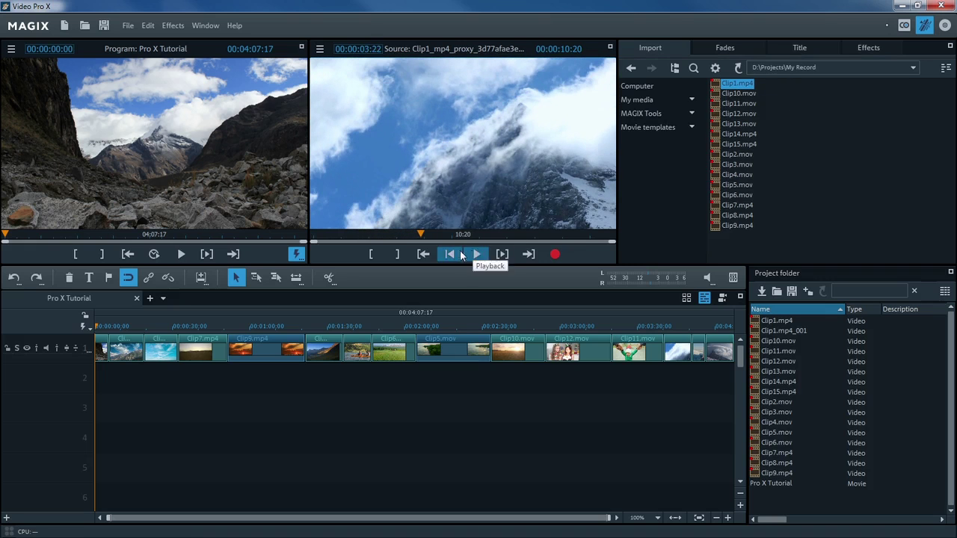
pyautogui.click(369, 257)
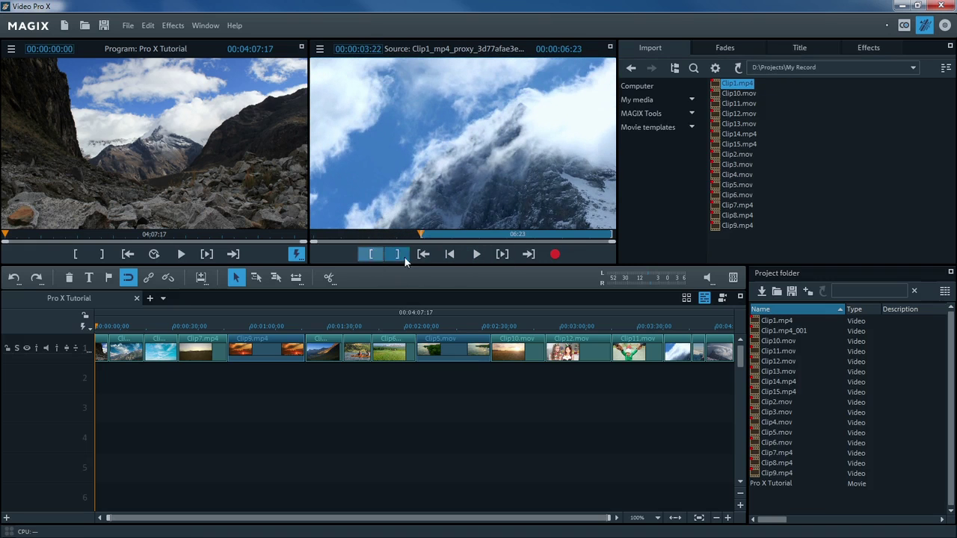
pyautogui.click(473, 254)
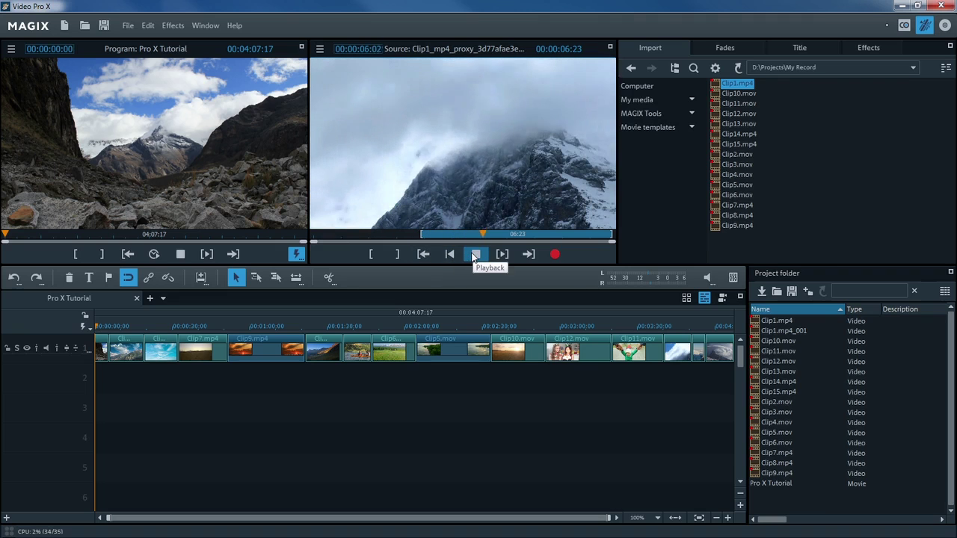
pyautogui.click(474, 255)
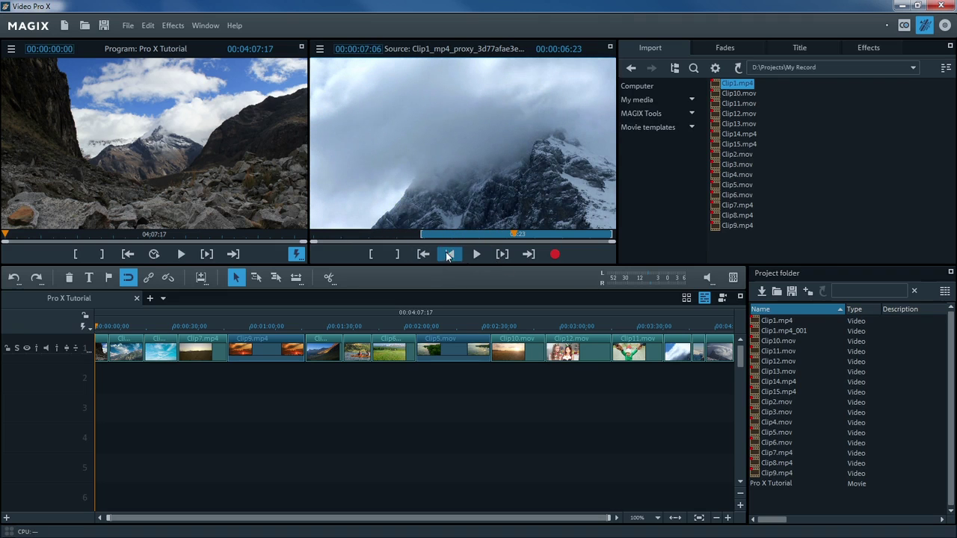
pyautogui.click(397, 254)
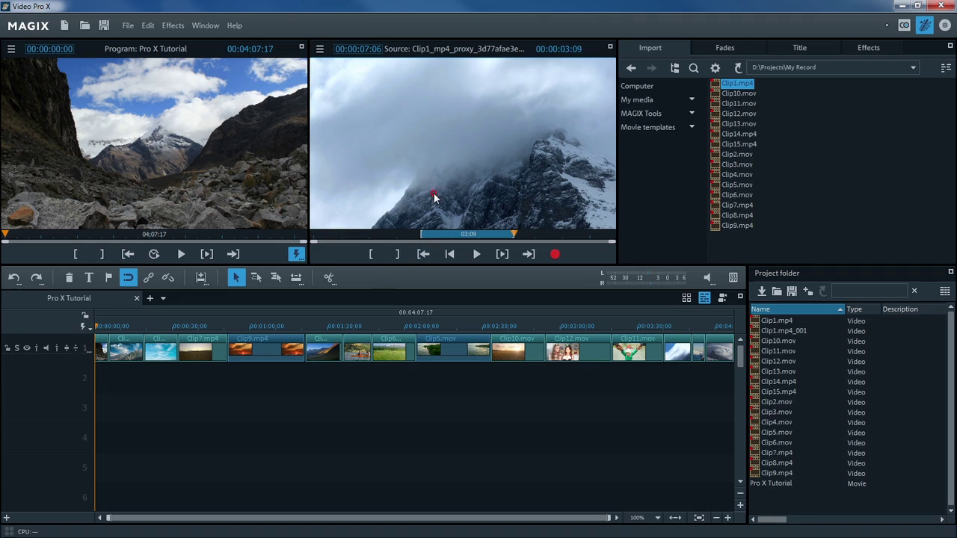
pyautogui.moveTo(433, 194)
pyautogui.mouseDown()
pyautogui.moveTo(320, 292)
pyautogui.moveTo(229, 348)
pyautogui.moveTo(173, 376)
pyautogui.moveTo(105, 376)
pyautogui.mouseUp()
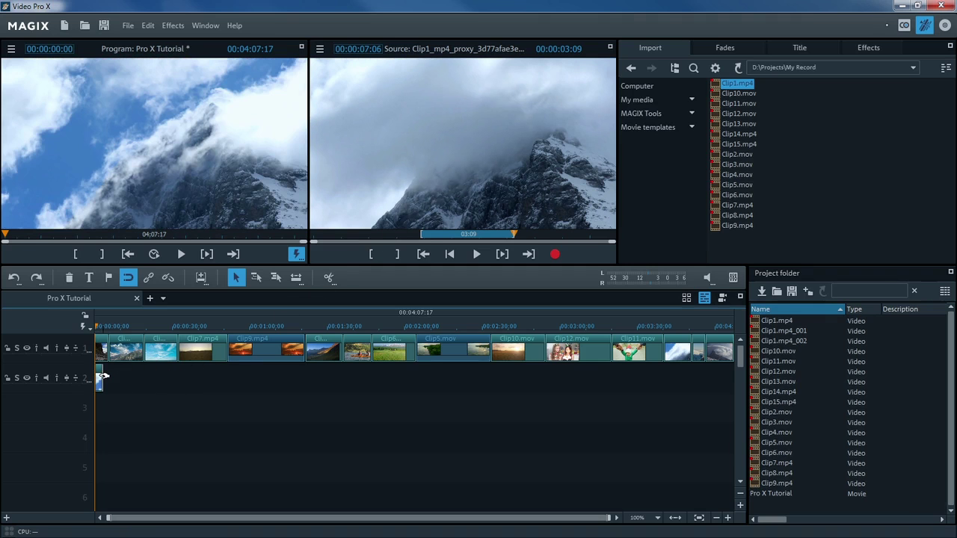
# Add Chrystal Choir.ogg from the Audio folder to track 3 beneath the clips
pyautogui.press('BackSpace')
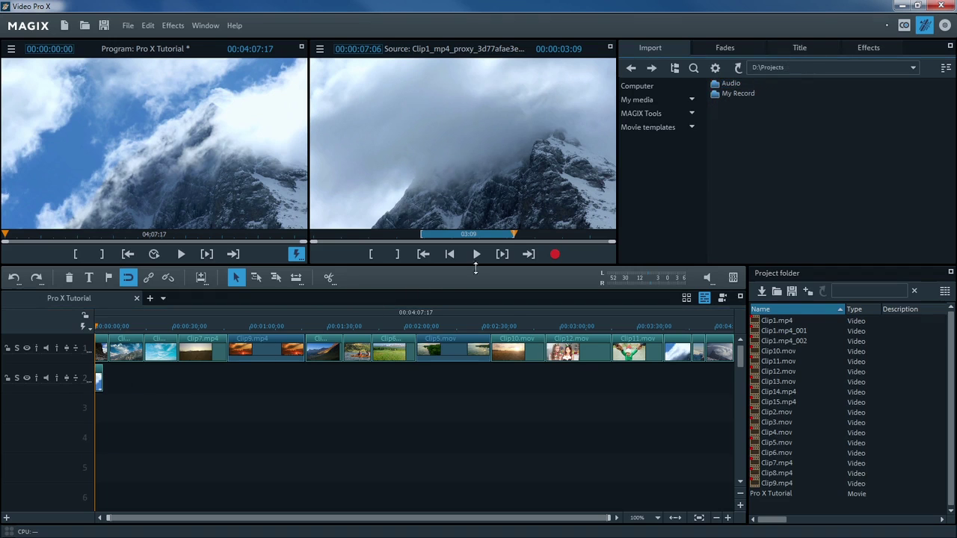
pyautogui.doubleClick(729, 86)
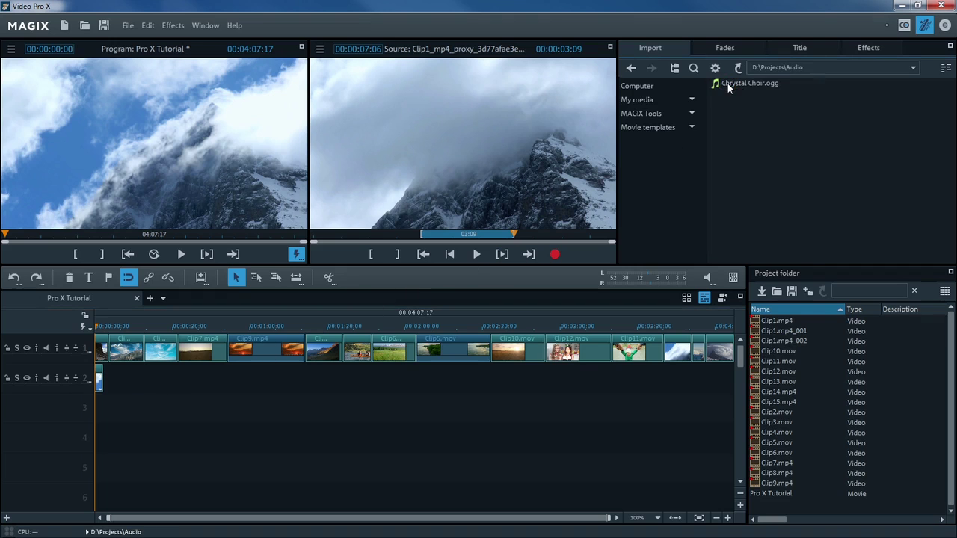
pyautogui.moveTo(727, 82); pyautogui.dragTo(126, 404)
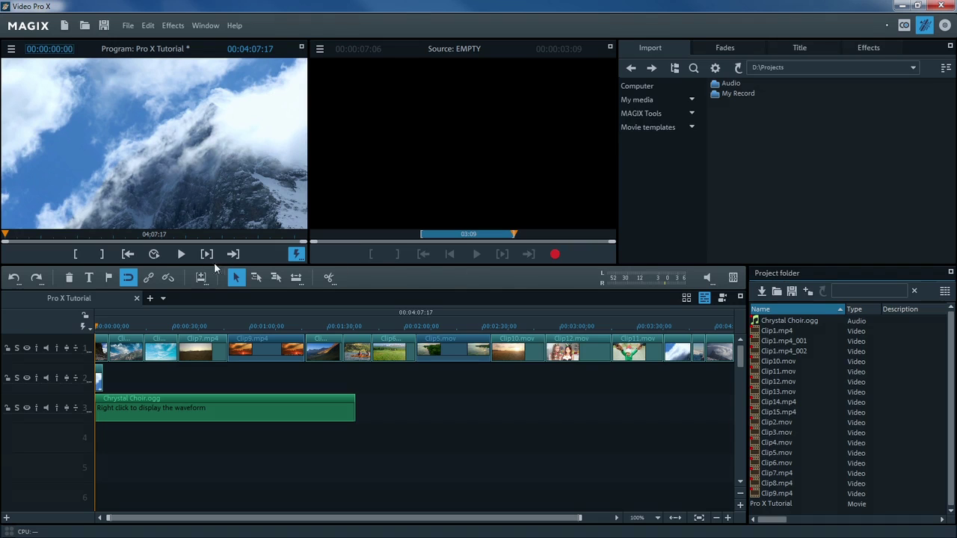
# Split Clip5.mov on track 1 at about 00:02:20:12
pyautogui.click(181, 255)
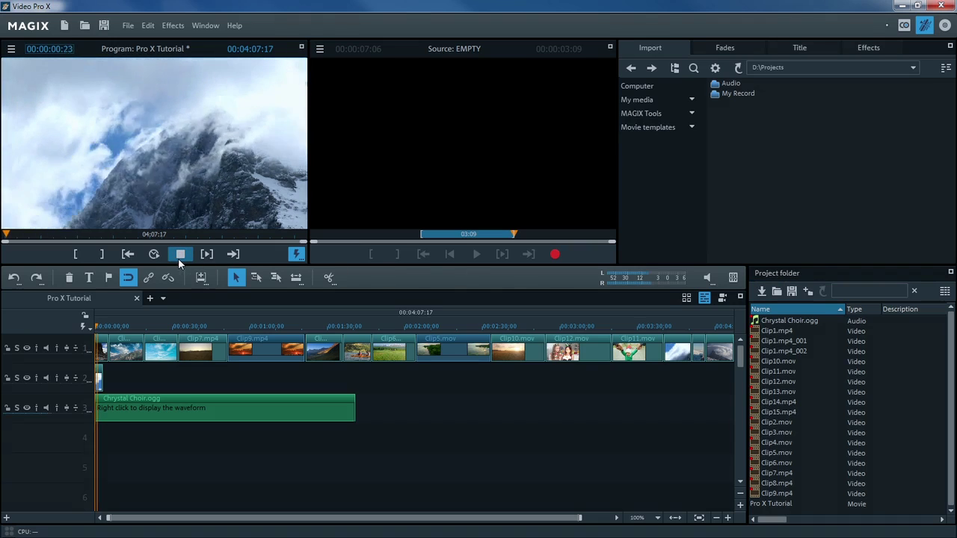
pyautogui.click(179, 257)
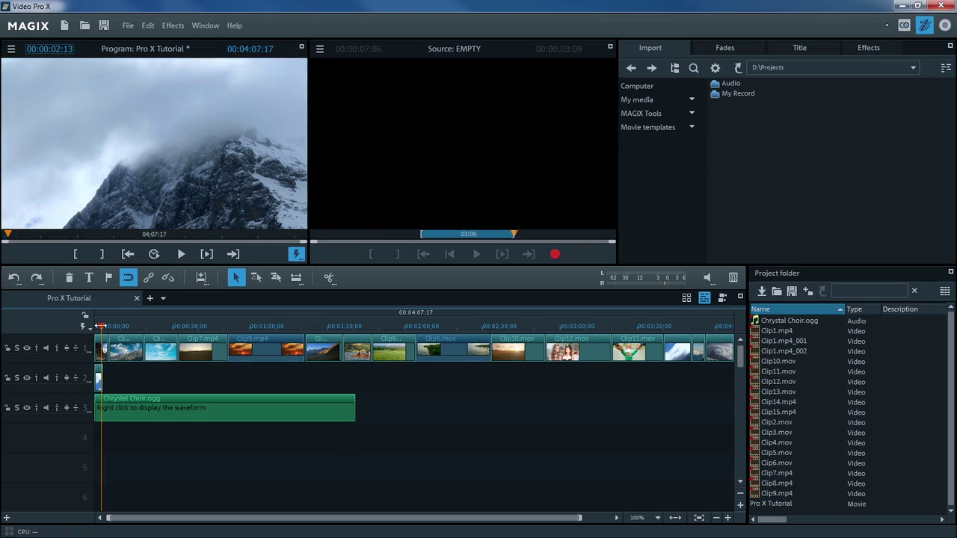
pyautogui.moveTo(101, 326); pyautogui.dragTo(457, 325)
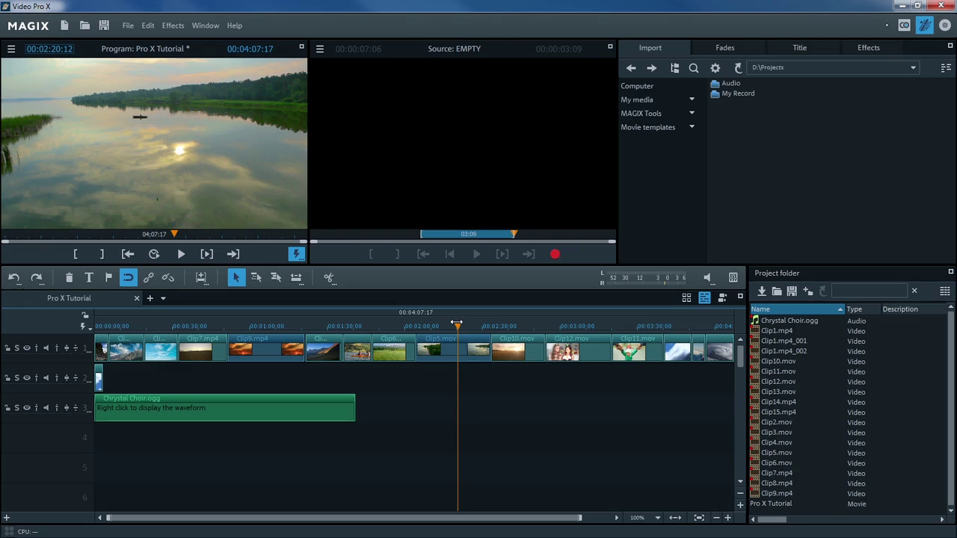
pyautogui.click(327, 280)
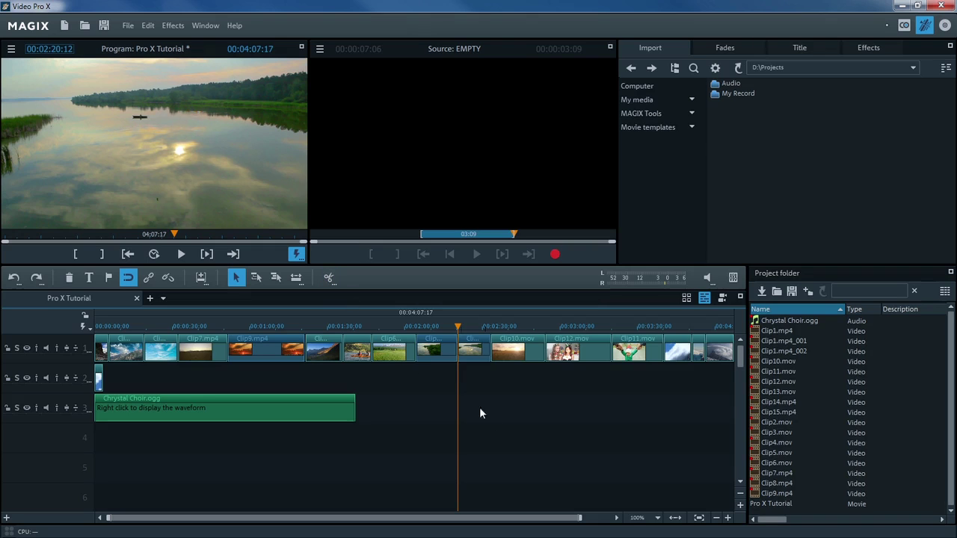
# Zoom the timeline in three levels around the two Clip5.mov pieces
pyautogui.click(727, 518)
pyautogui.click(727, 518)
pyautogui.click(726, 518)
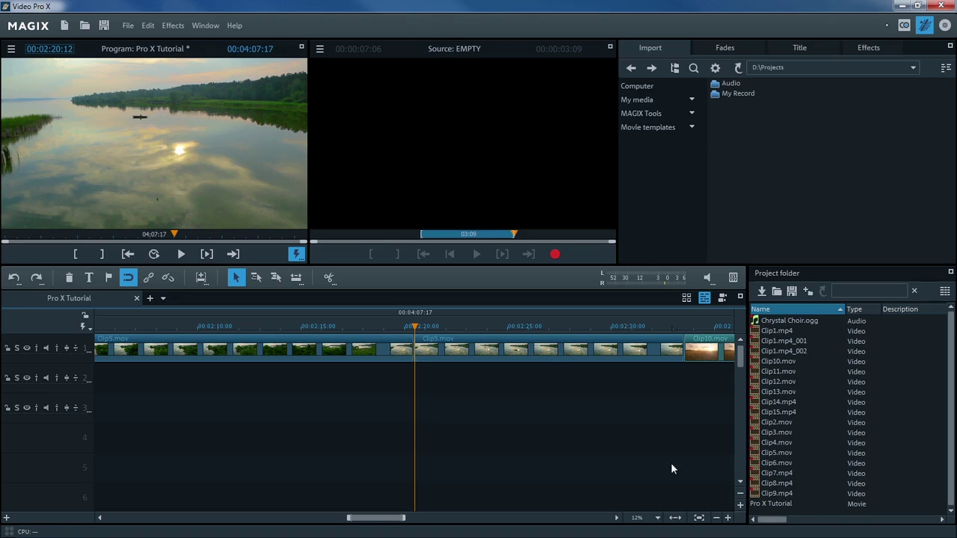
# Delete the second Clip5.mov piece and trim the remaining one to end near 00:02:15
pyautogui.click(567, 346)
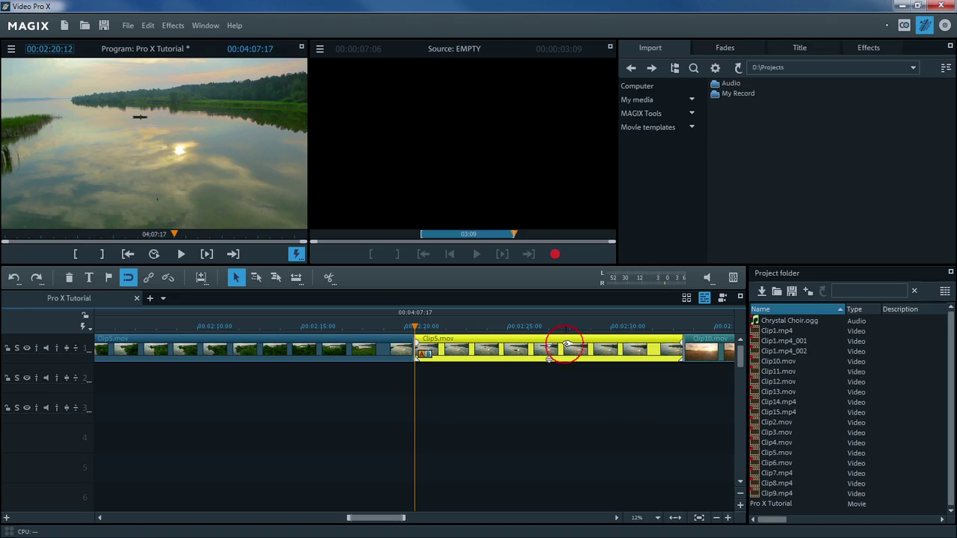
pyautogui.press('Delete')
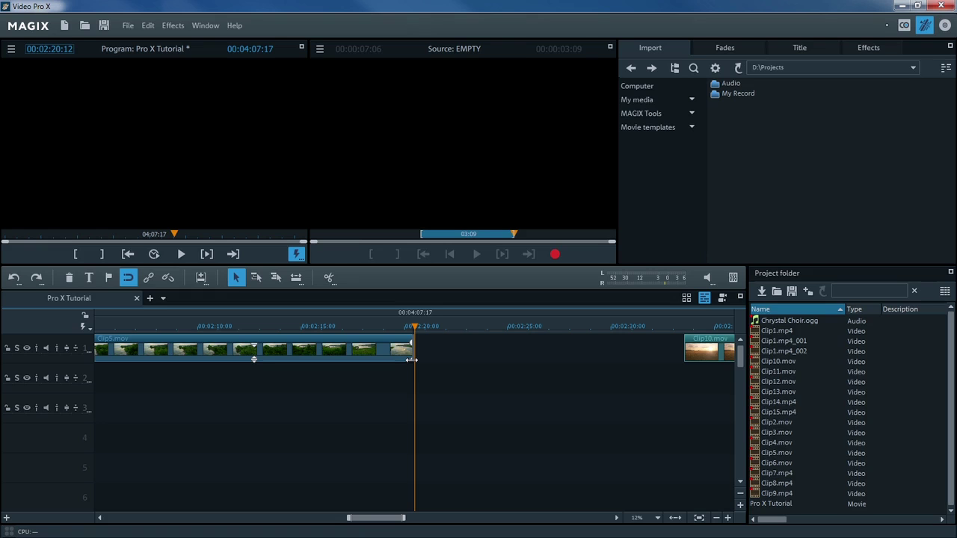
pyautogui.moveTo(411, 359); pyautogui.dragTo(302, 360)
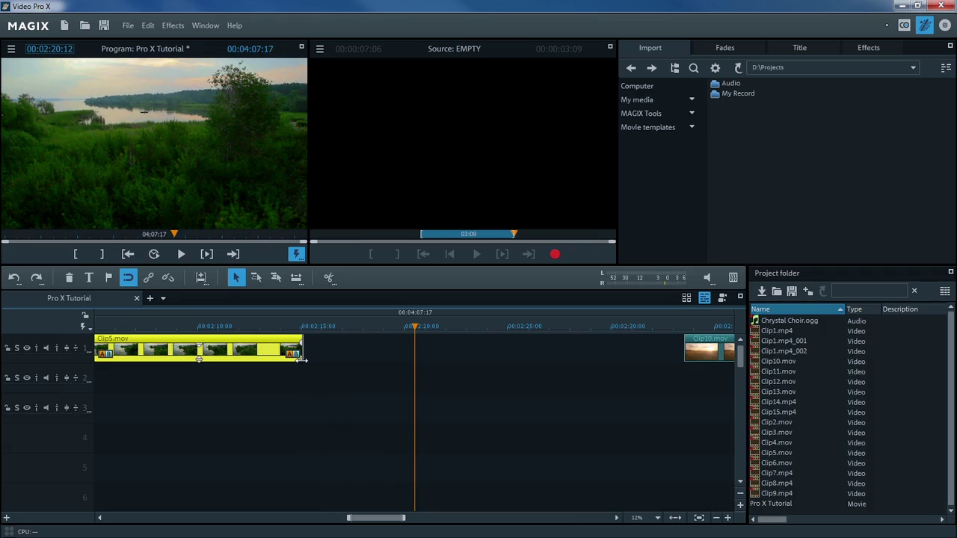
pyautogui.press('Home')
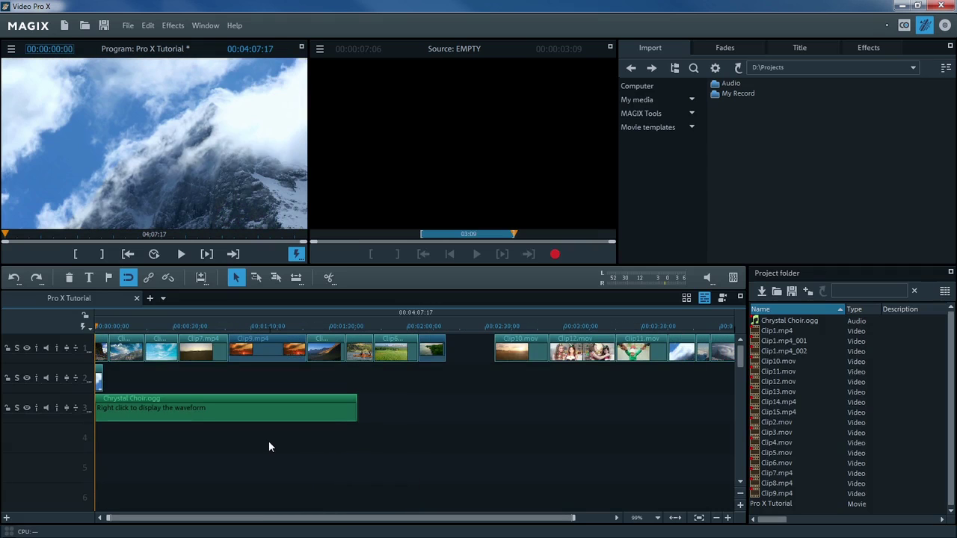
# Generate the Chrystal Choir.ogg waveform and move the playhead to about 00:00:11:06
pyautogui.rightClick(240, 408)
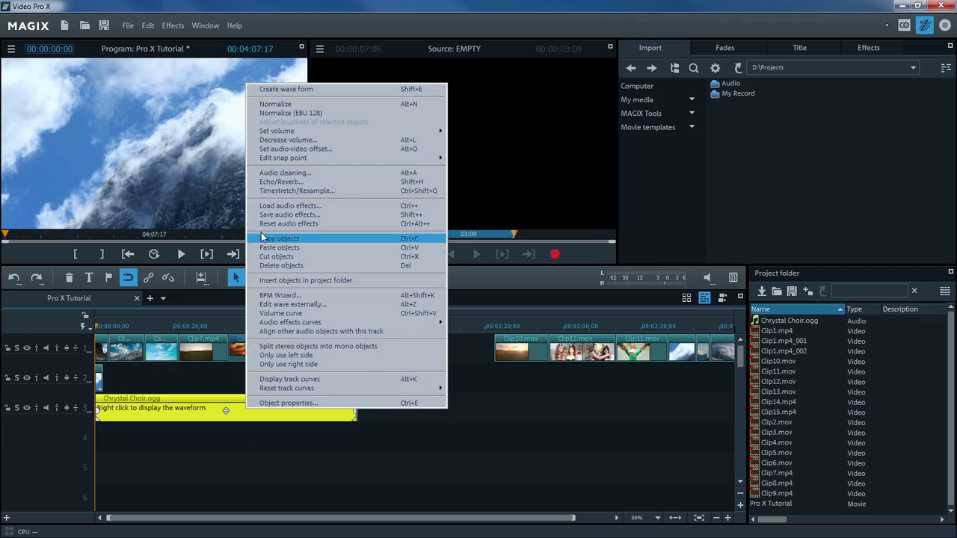
pyautogui.click(277, 91)
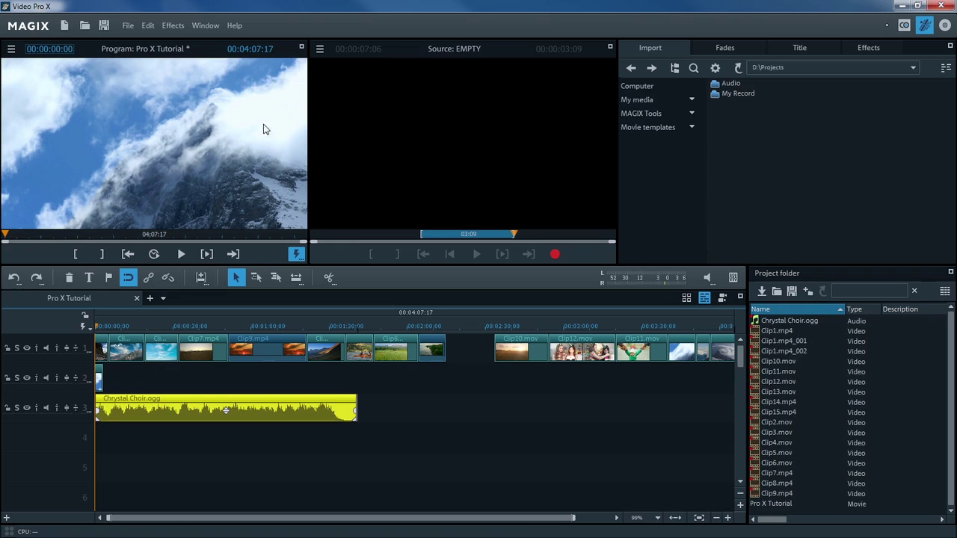
pyautogui.click(96, 326)
pyautogui.moveTo(96, 326); pyautogui.dragTo(123, 326)
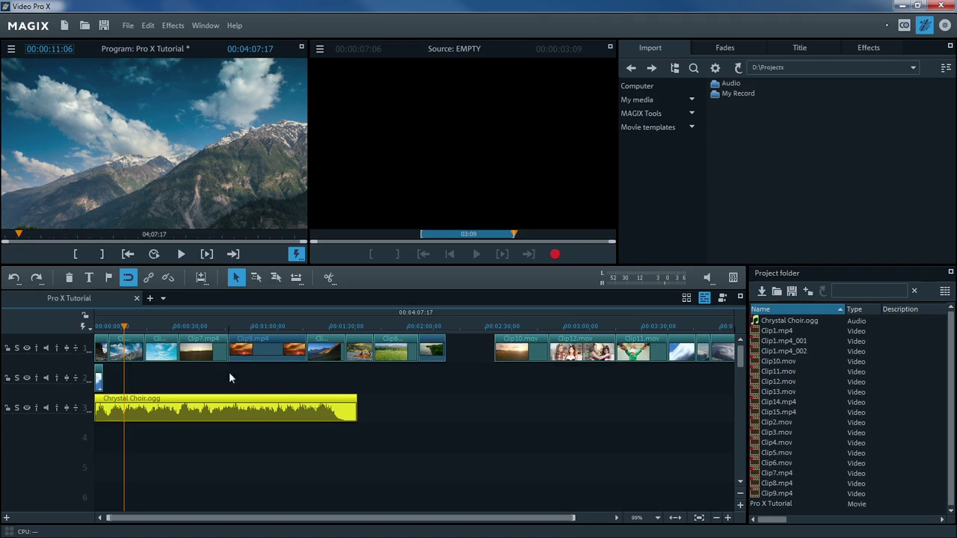
# Split Chrystal Choir.ogg into two parts at the fine-tuned 00:00:11:06 position
pyautogui.click(727, 517)
pyautogui.click(727, 517)
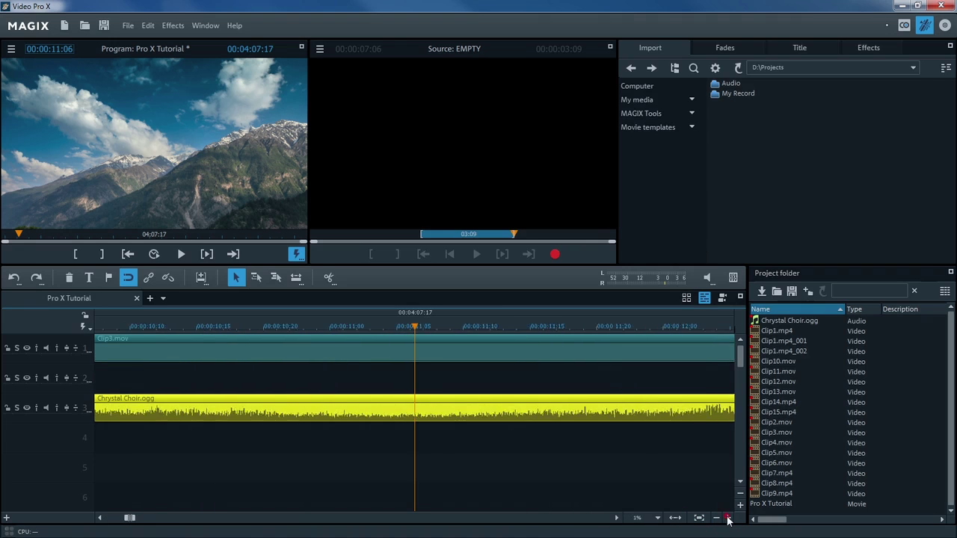
pyautogui.click(727, 517)
pyautogui.click(728, 518)
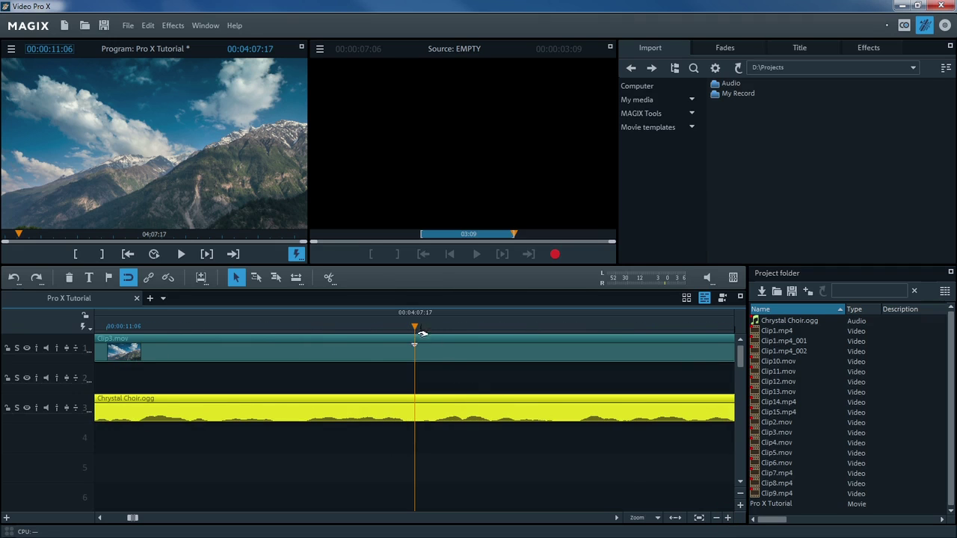
pyautogui.moveTo(415, 327); pyautogui.dragTo(407, 329)
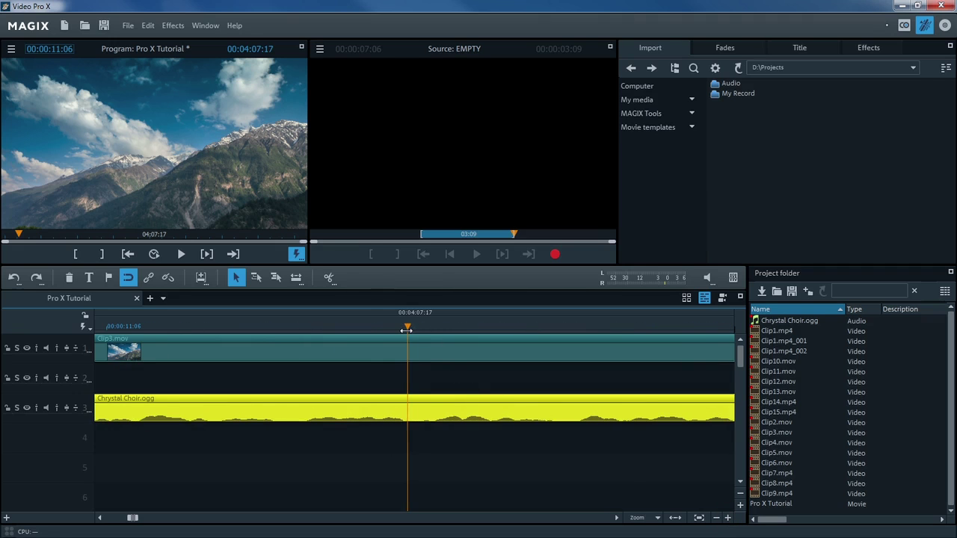
pyautogui.click(329, 280)
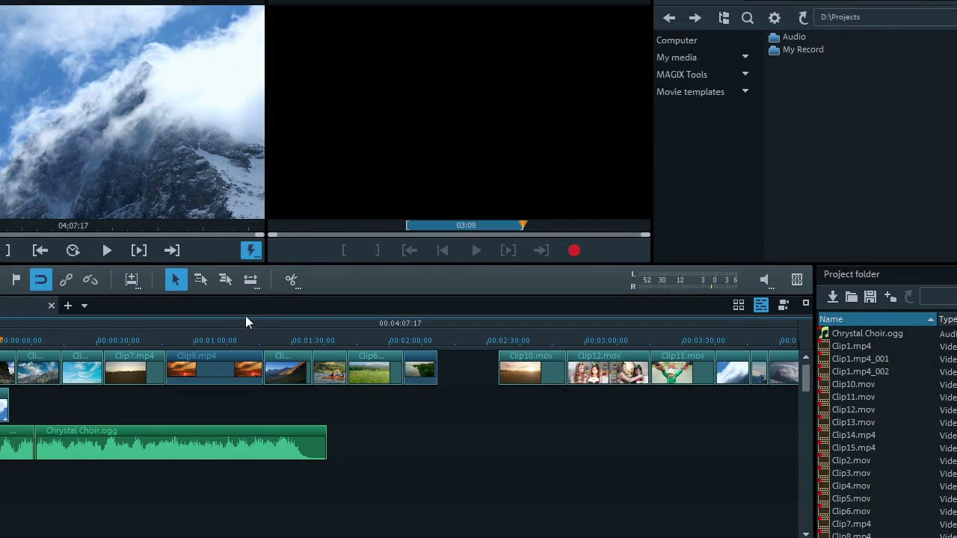
# Slide Clip10.mov and all following clips left in track mouse mode to close the gap
pyautogui.click(204, 278)
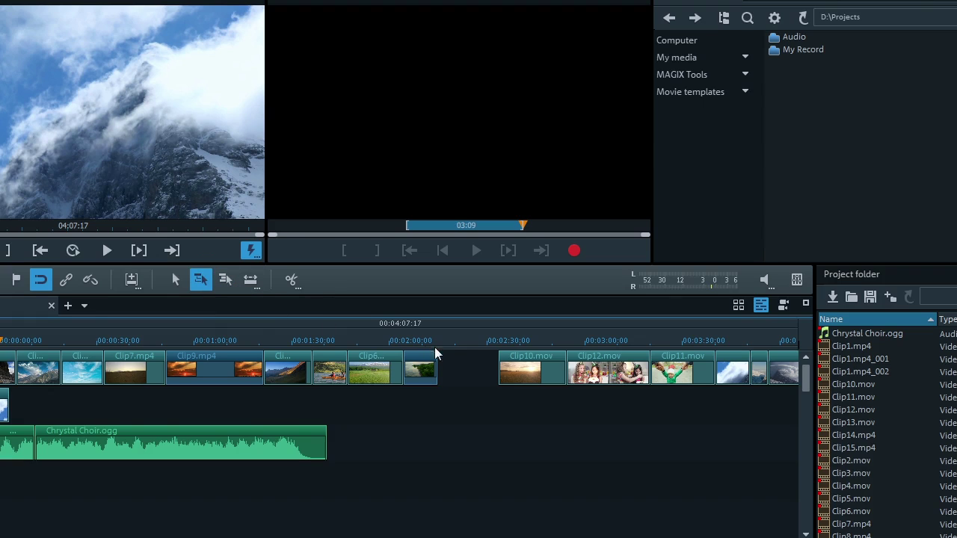
pyautogui.moveTo(523, 363); pyautogui.dragTo(463, 360)
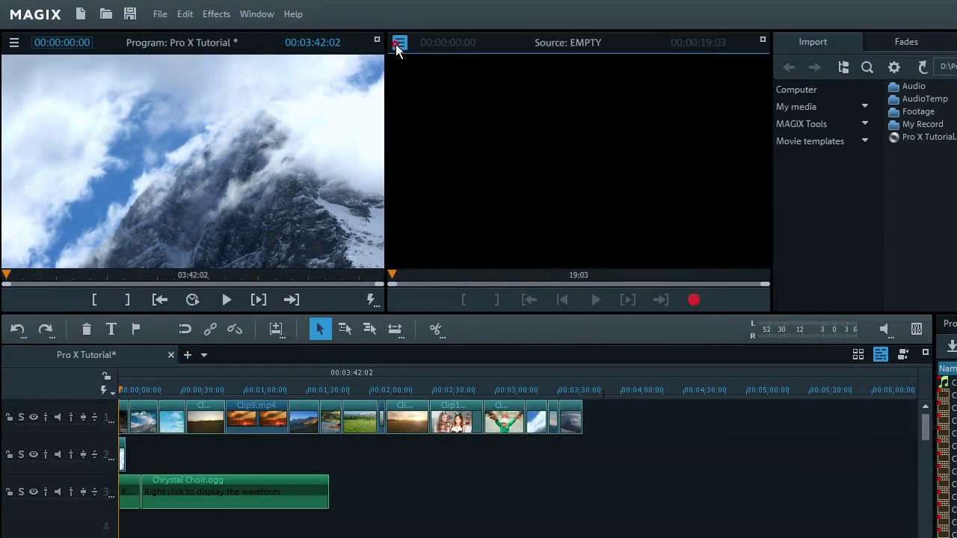
# Load Clip9.mp4 as the source-monitor comparison image and select the clip at 00:00:45
pyautogui.click(319, 47)
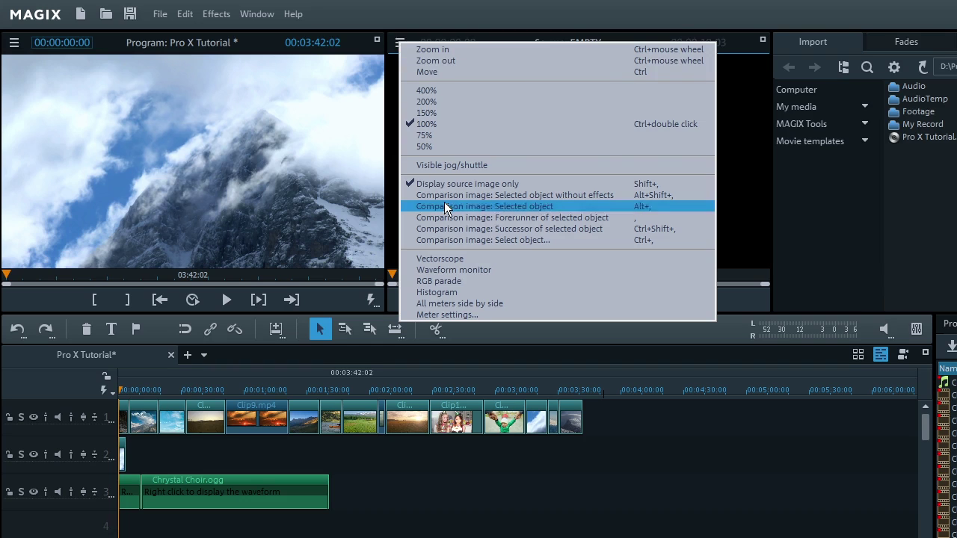
pyautogui.click(474, 240)
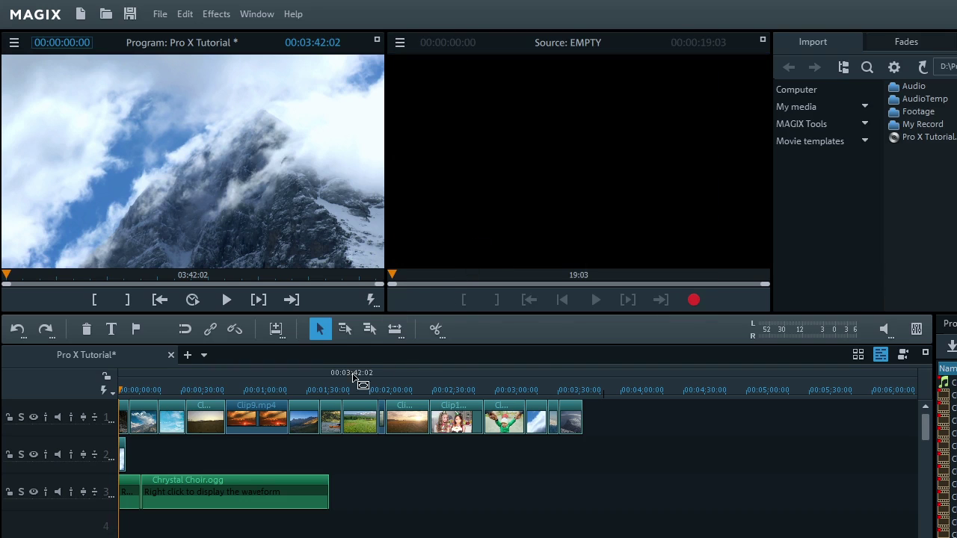
pyautogui.click(263, 419)
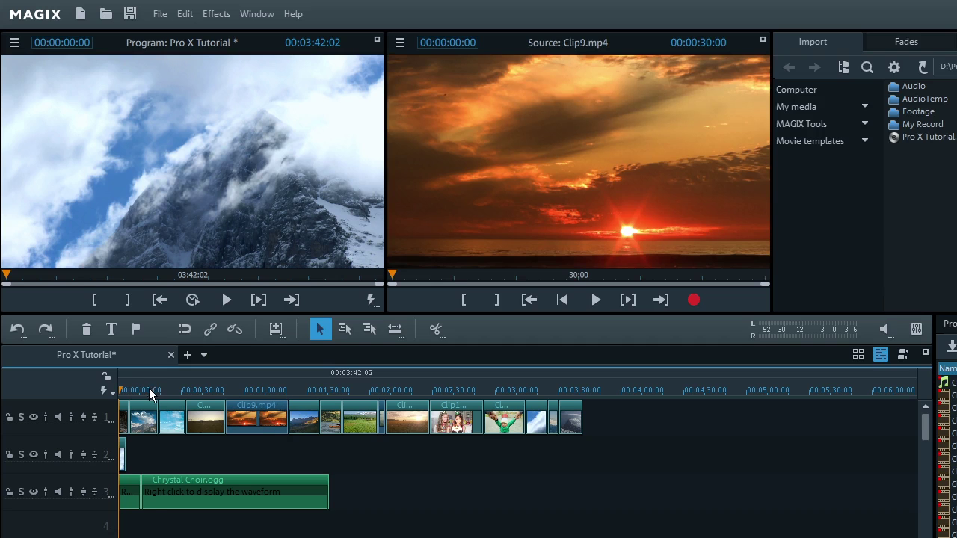
pyautogui.moveTo(150, 389); pyautogui.dragTo(212, 390)
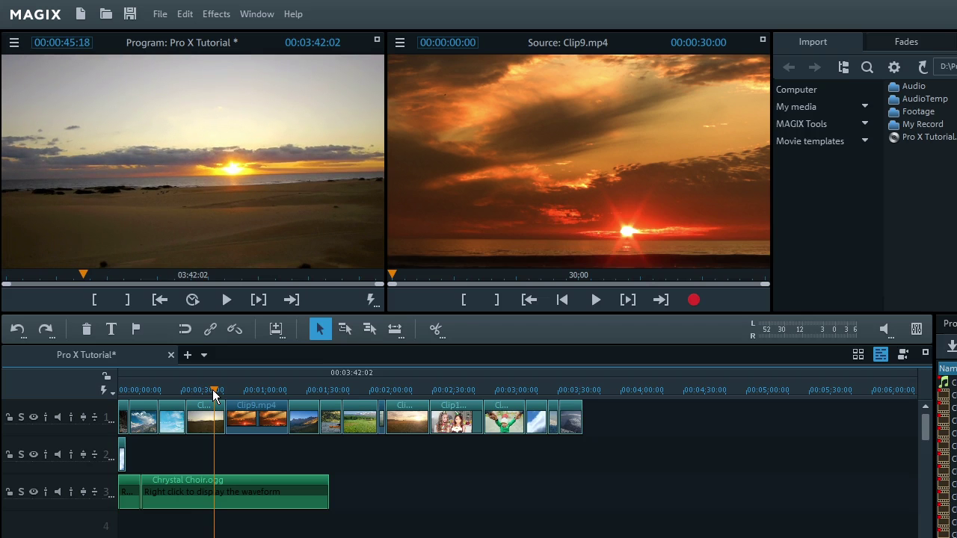
pyautogui.click(214, 419)
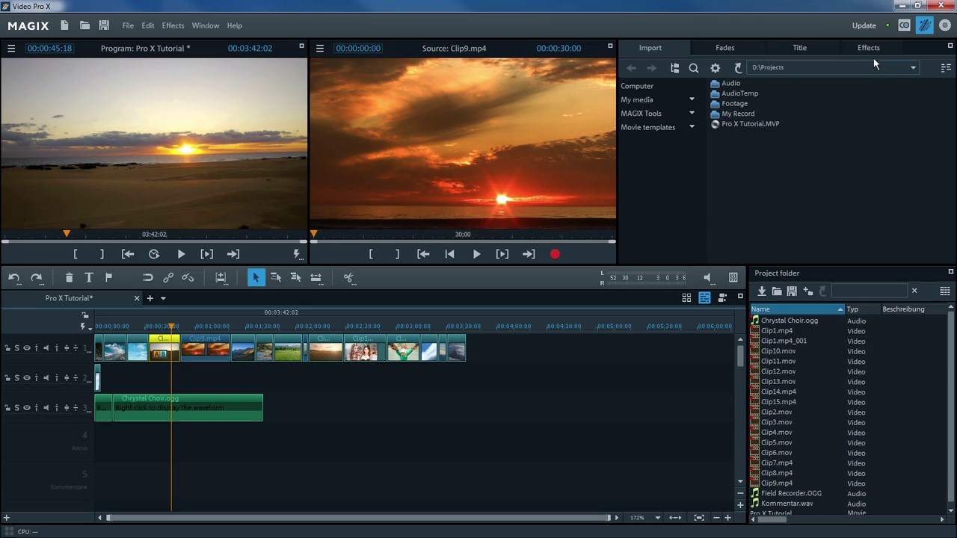
# Open the Brightness/Contrast curve effect for the sunset clip and widen the panels
pyautogui.click(871, 50)
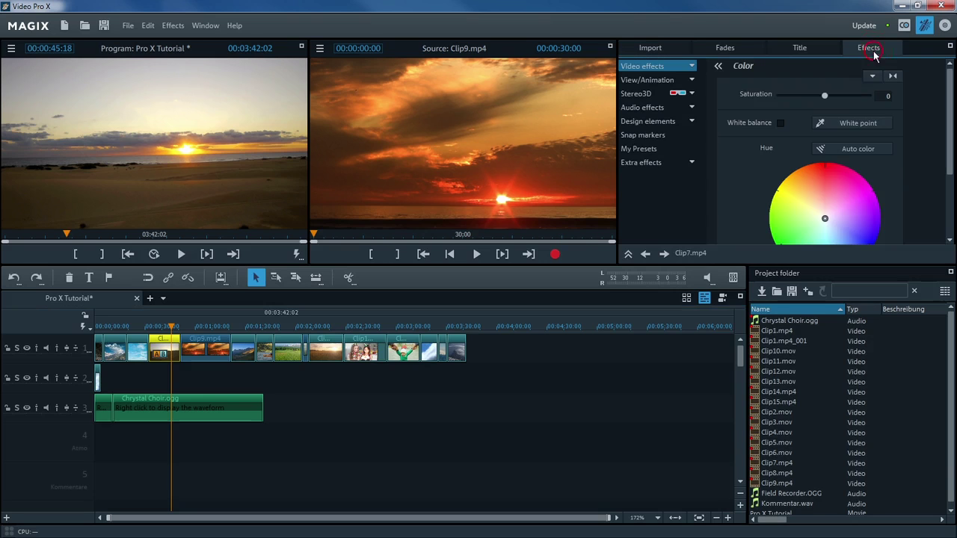
pyautogui.click(692, 65)
pyautogui.click(665, 80)
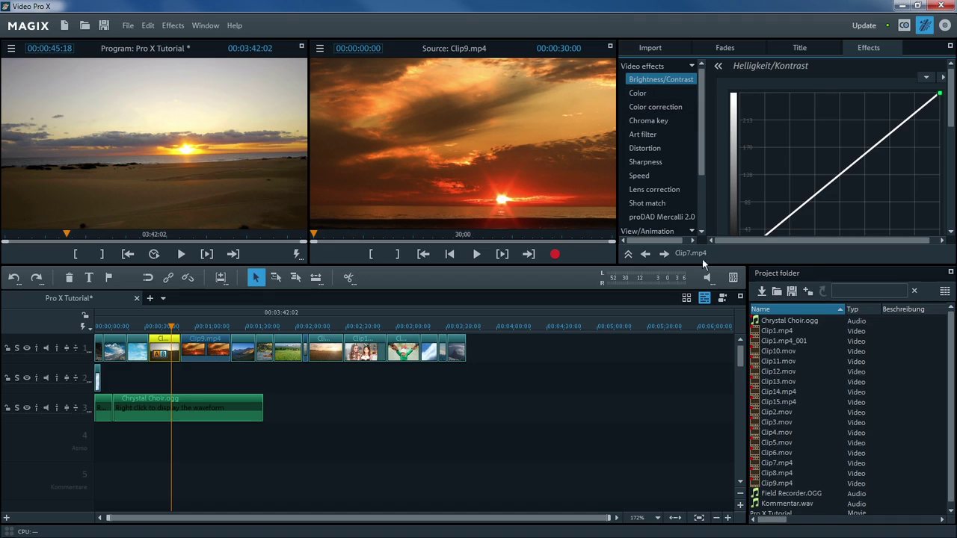
pyautogui.moveTo(749, 272); pyautogui.dragTo(679, 406)
pyautogui.moveTo(617, 322); pyautogui.dragTo(595, 321)
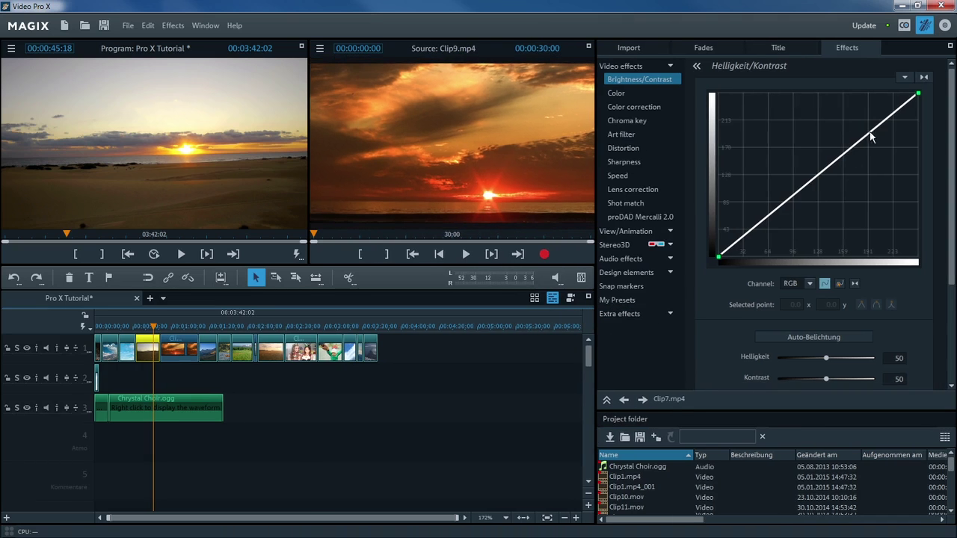
# Shape an S-curve on the RGB curve and raise the red channel curve to warm the sunset
pyautogui.moveTo(871, 136); pyautogui.dragTo(849, 125)
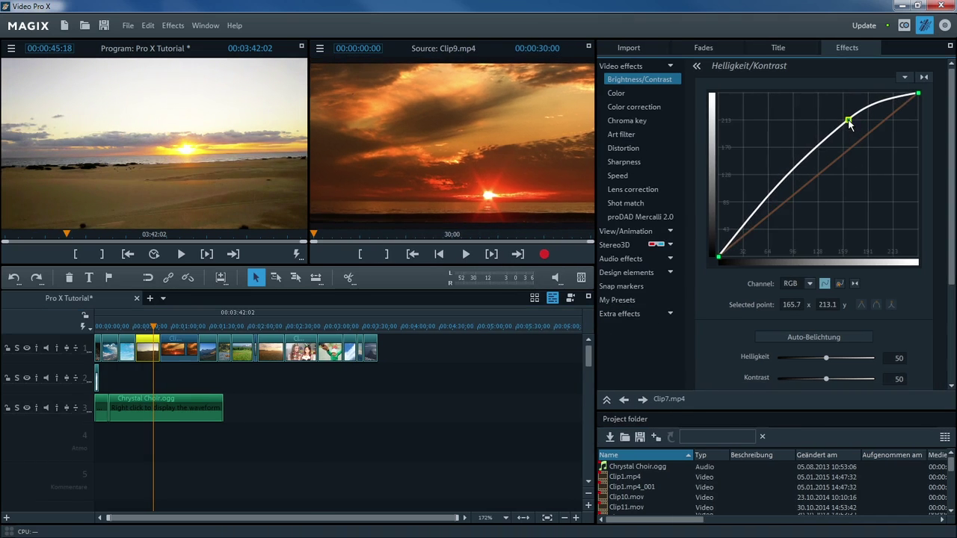
pyautogui.moveTo(755, 215); pyautogui.dragTo(766, 238)
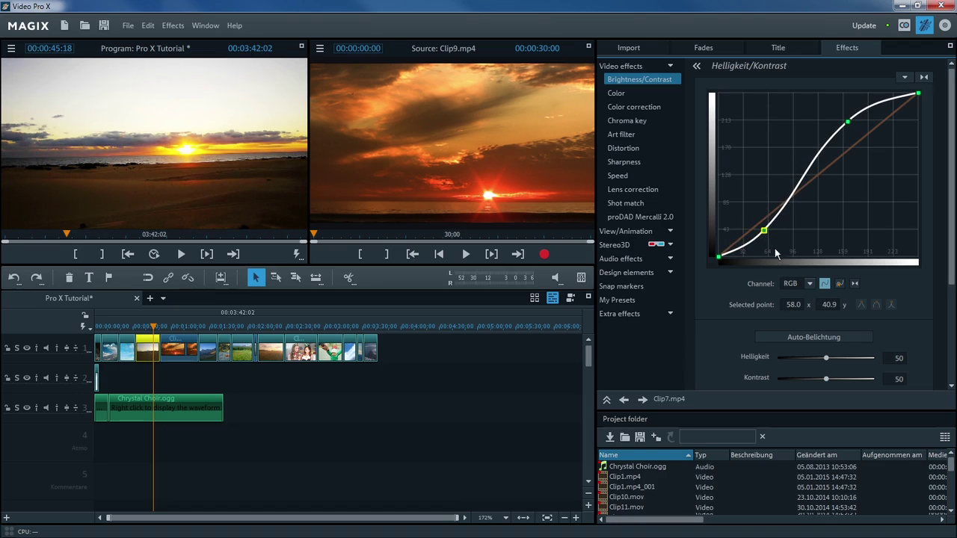
pyautogui.click(809, 283)
pyautogui.click(806, 309)
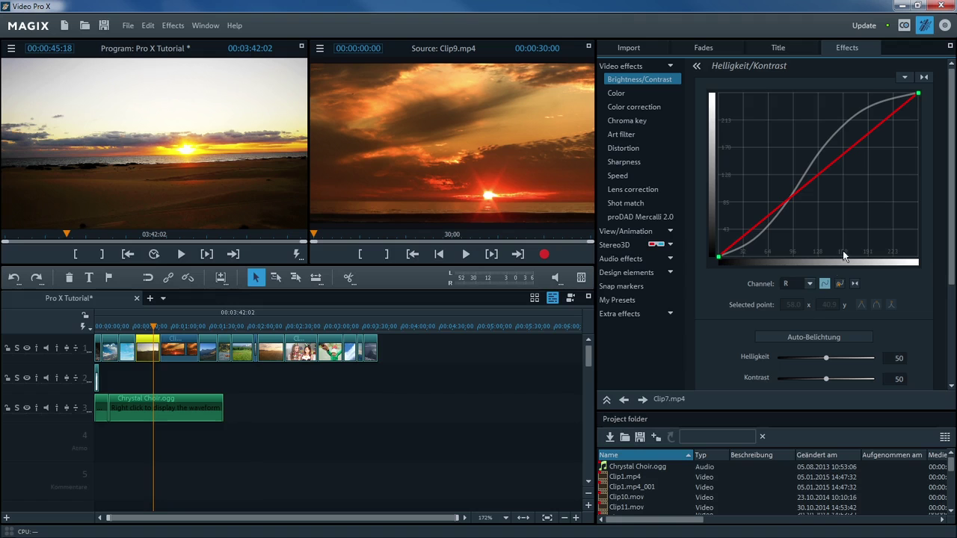
pyautogui.moveTo(853, 142)
pyautogui.mouseDown()
pyautogui.moveTo(842, 128)
pyautogui.moveTo(855, 131)
pyautogui.mouseUp()
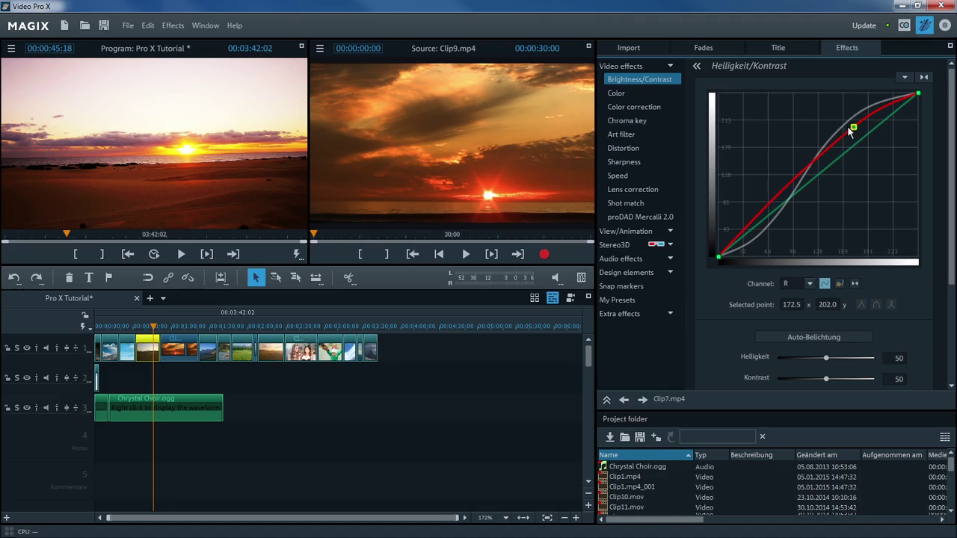
# Shift the clip's hue toward purple on the Color effect's hue wheel
pyautogui.click(663, 93)
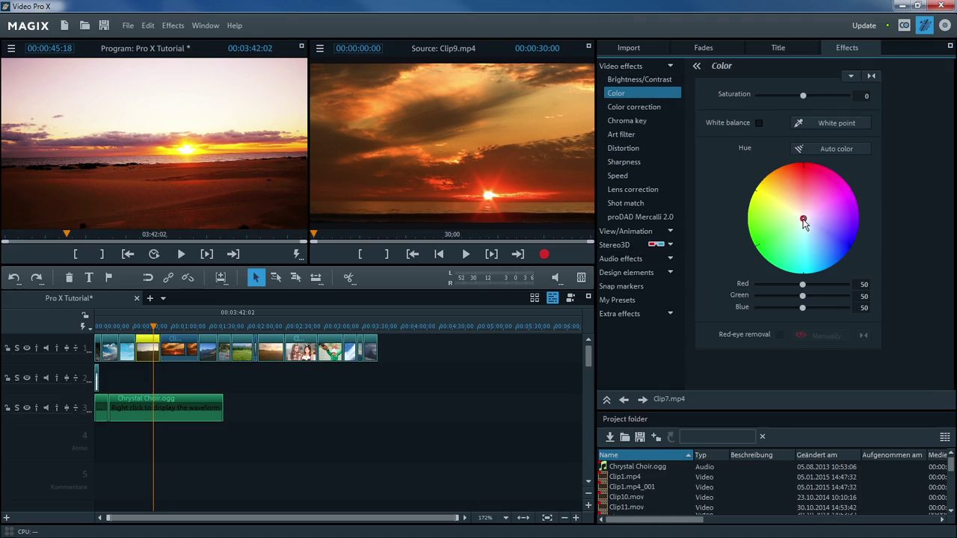
pyautogui.moveTo(803, 219); pyautogui.dragTo(762, 213)
pyautogui.moveTo(792, 260); pyautogui.dragTo(787, 206)
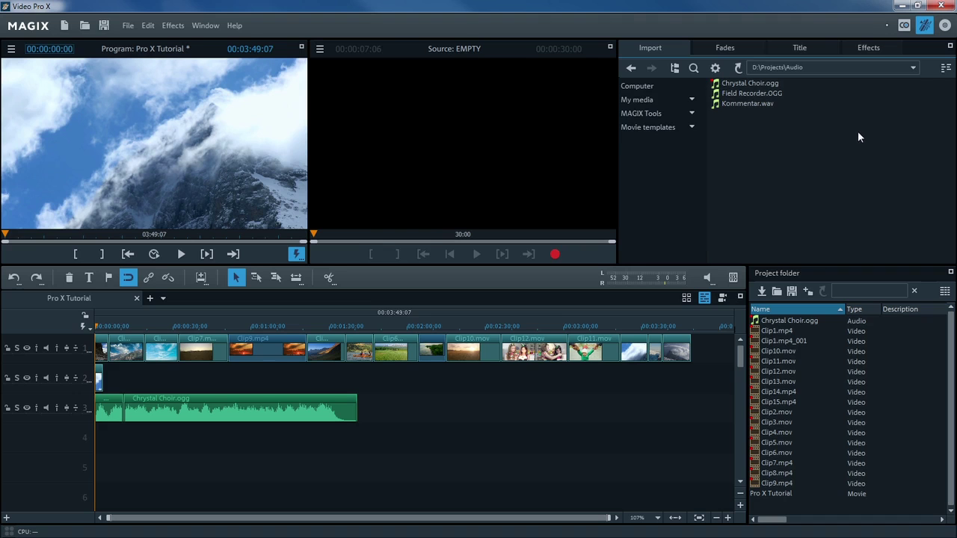
# Place Field Recorder.OGG on track 4 and rename that track Atmo
pyautogui.click(740, 95)
pyautogui.moveTo(740, 95); pyautogui.dragTo(87, 462)
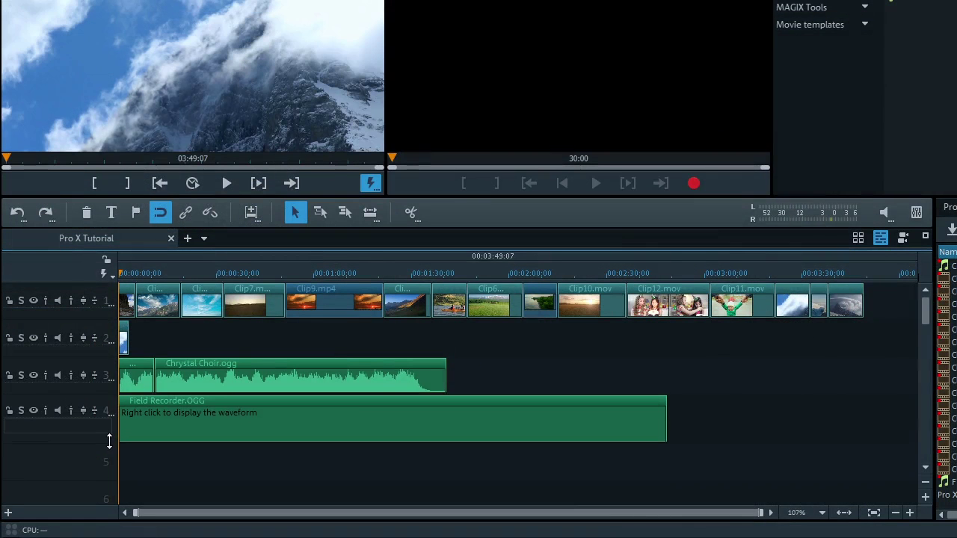
pyautogui.doubleClick(100, 427)
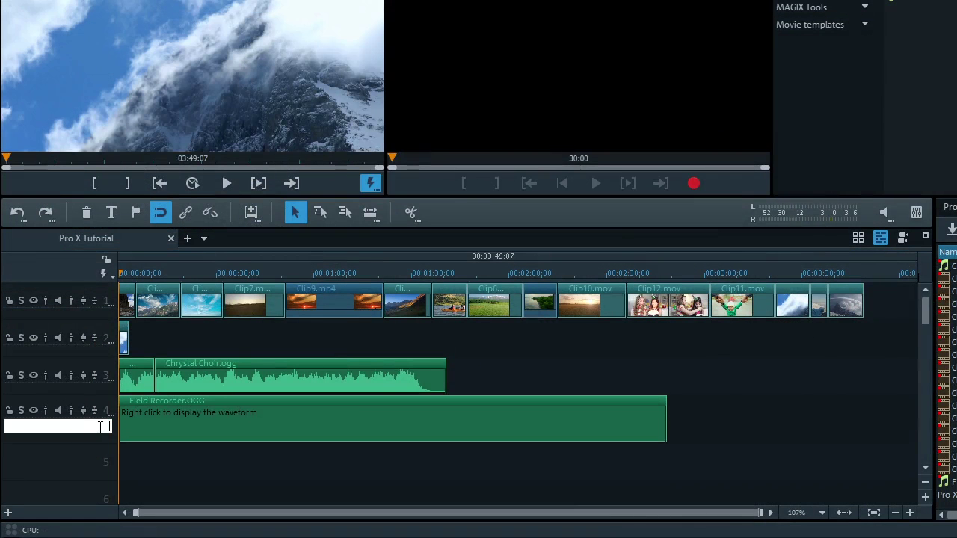
pyautogui.write('Atmo')
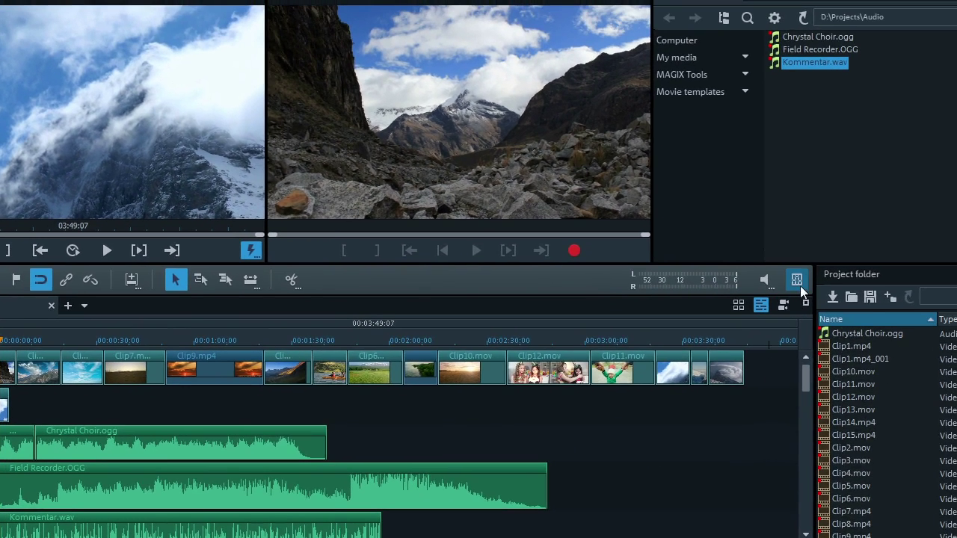
# In the audio mixer, lower channel 3 to -3.0 dB and pan channel 4 right to 4.5
pyautogui.click(800, 286)
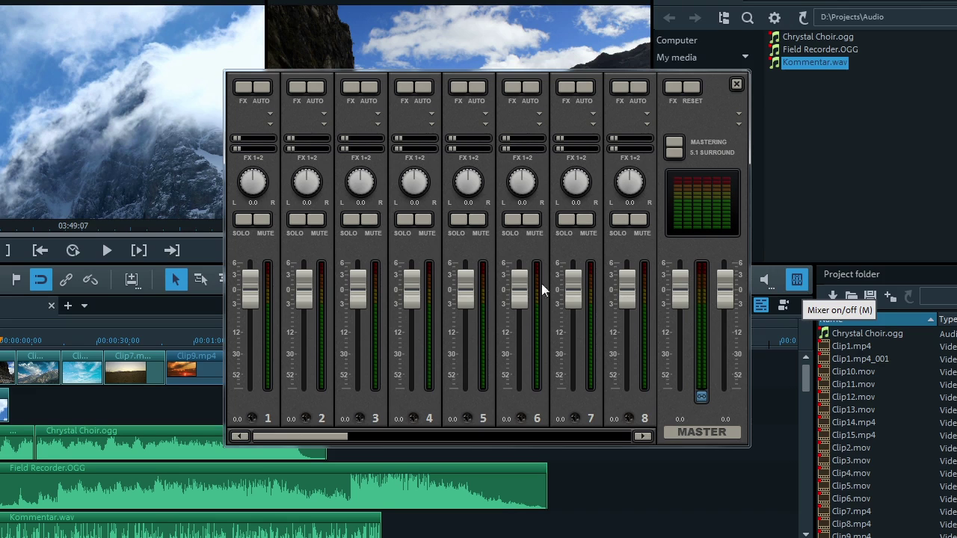
pyautogui.moveTo(361, 284); pyautogui.dragTo(460, 313)
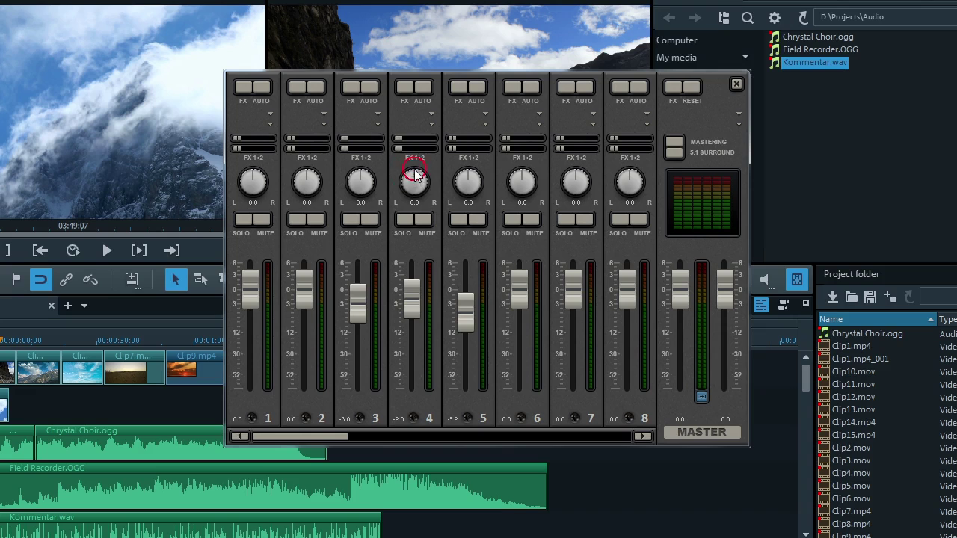
pyautogui.moveTo(414, 173); pyautogui.dragTo(422, 184)
# Test channel 5's level with playback, settle it at -3.8, and bring up its FX
pyautogui.moveTo(461, 311); pyautogui.dragTo(465, 259)
pyautogui.press('space')
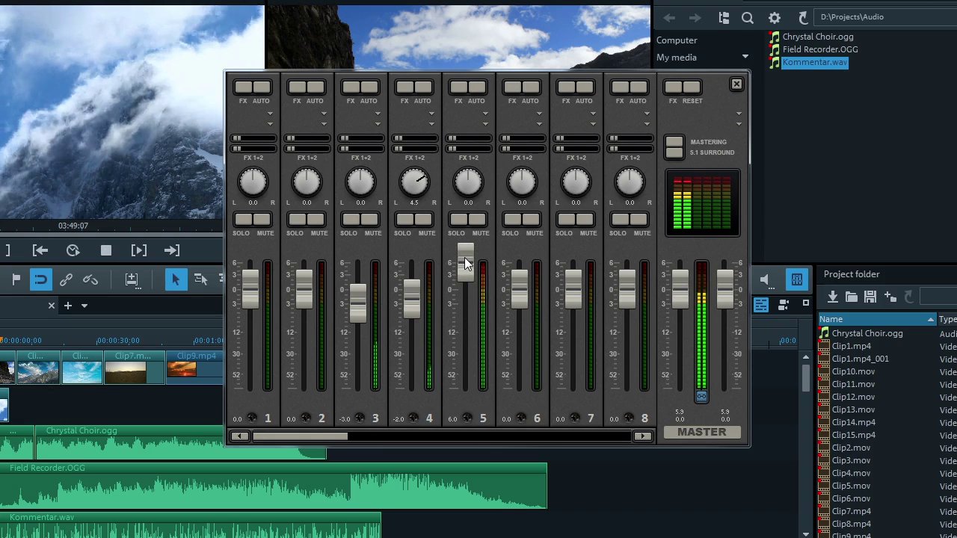
pyautogui.press('space')
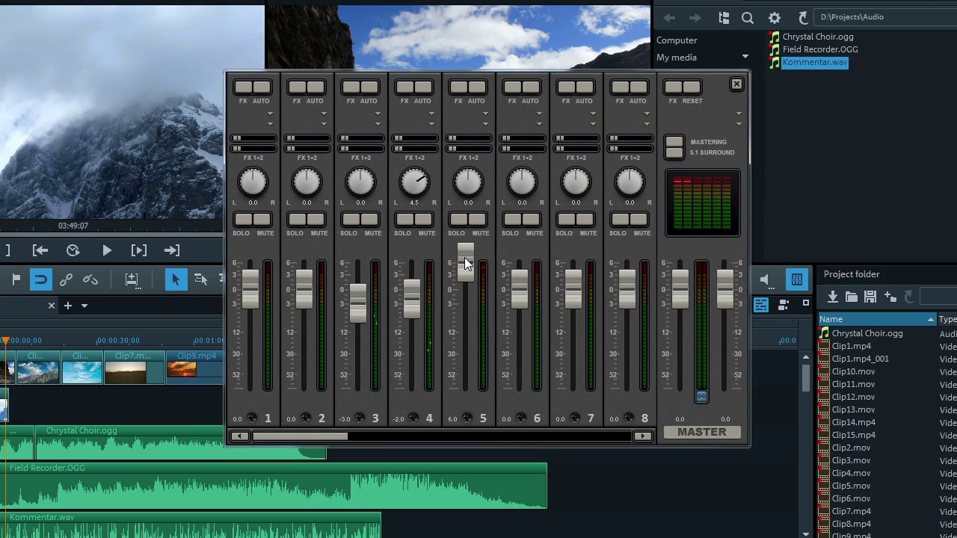
pyautogui.moveTo(465, 262); pyautogui.dragTo(465, 306)
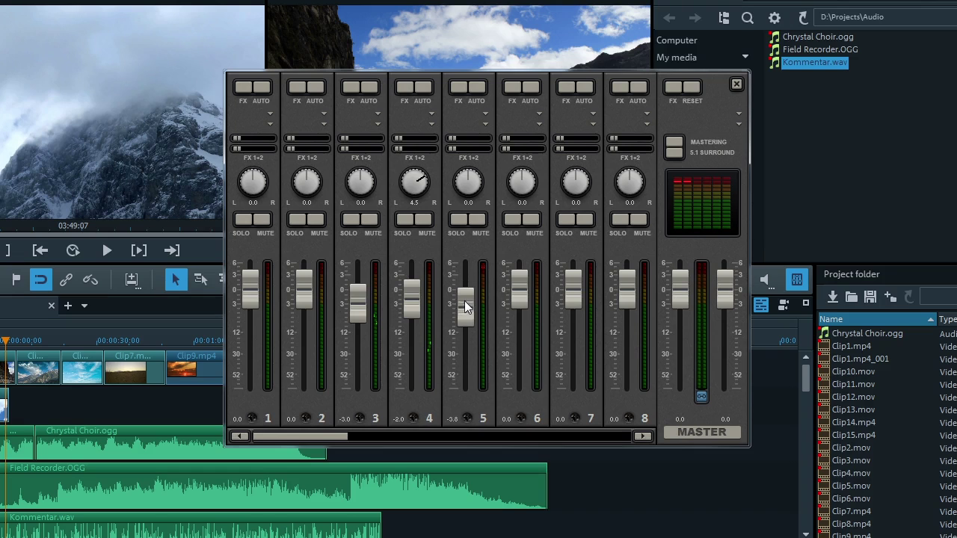
pyautogui.click(459, 89)
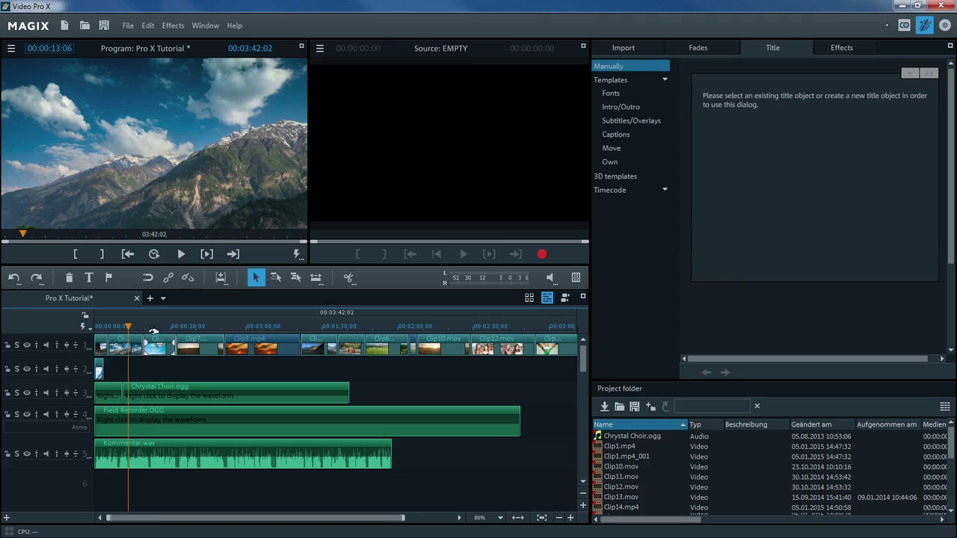
# Add a 'Mountain' title at the project start and move it lower right in the frame
pyautogui.moveTo(129, 327); pyautogui.dragTo(90, 328)
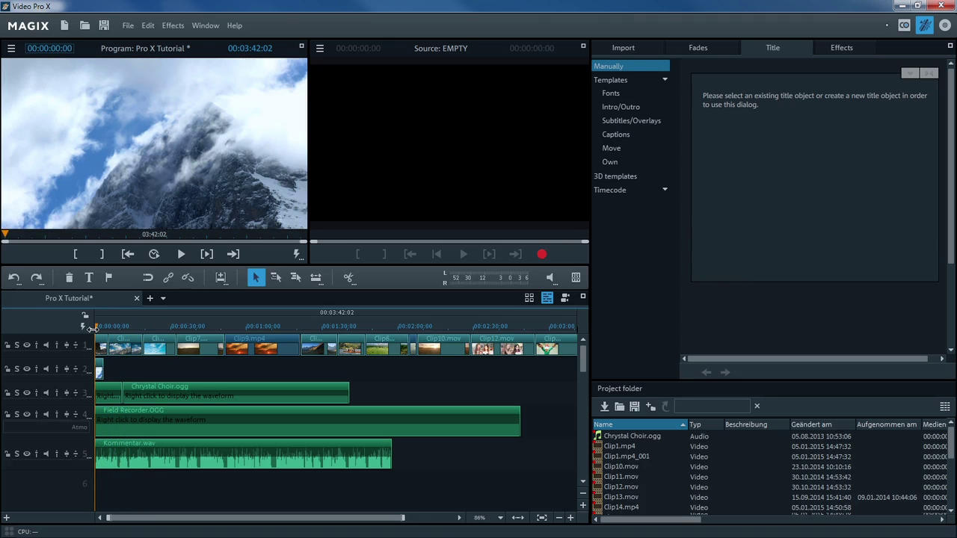
pyautogui.click(90, 282)
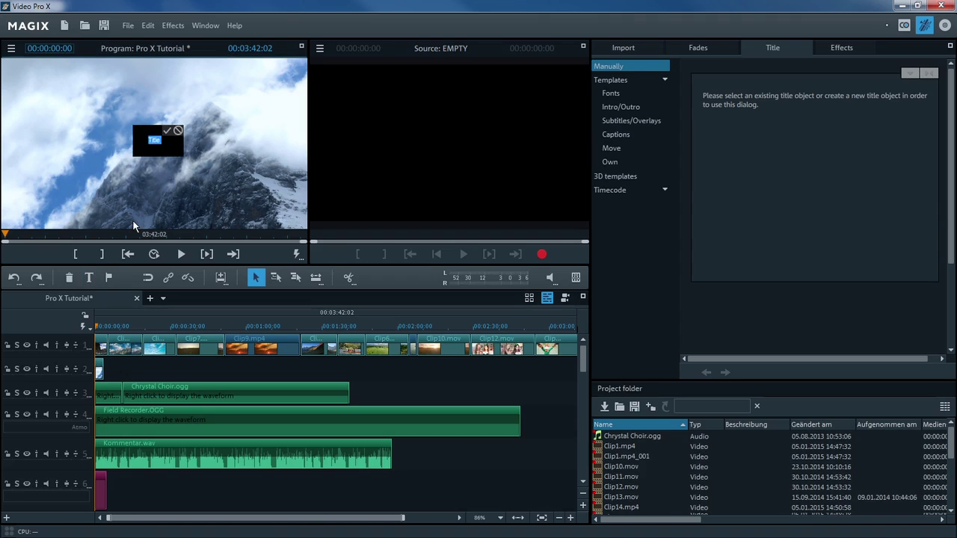
pyautogui.write('Mountain')
pyautogui.click(175, 132)
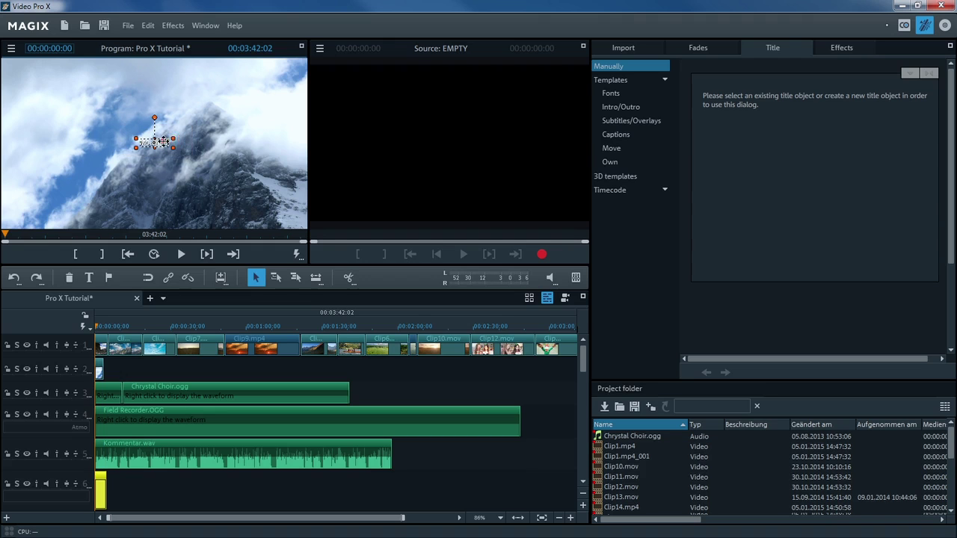
pyautogui.moveTo(163, 142); pyautogui.dragTo(253, 202)
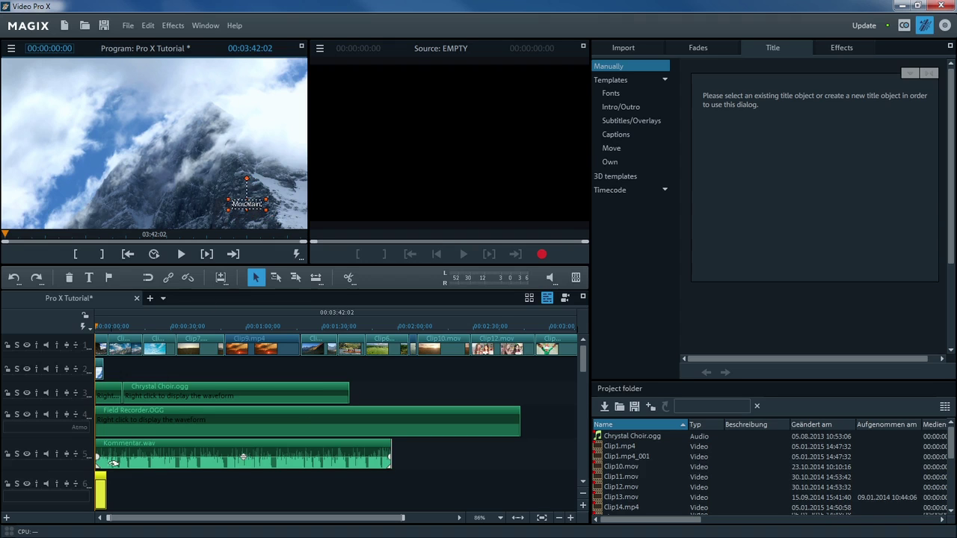
pyautogui.click(103, 478)
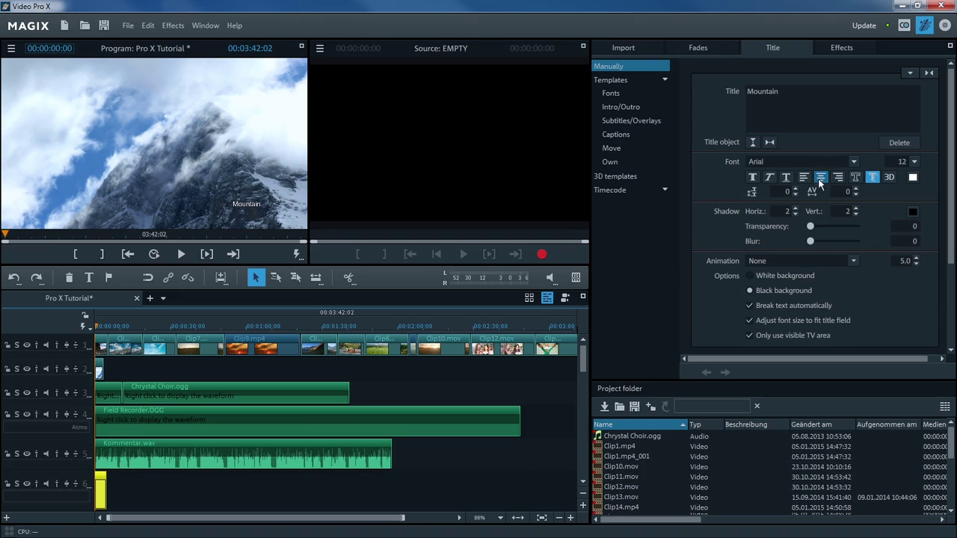
# Change the Mountain title's font from Arial to November
pyautogui.click(855, 162)
pyautogui.moveTo(855, 179); pyautogui.dragTo(851, 338)
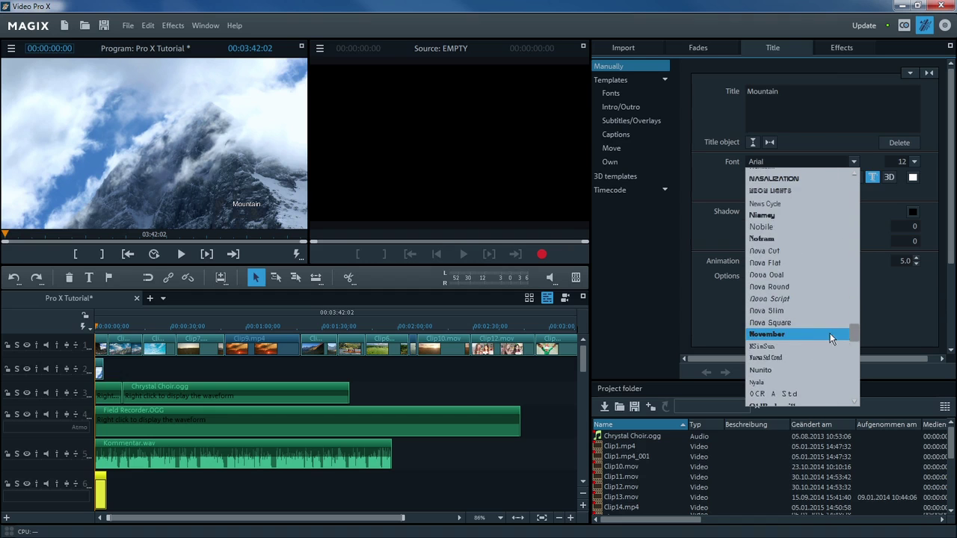
pyautogui.click(809, 333)
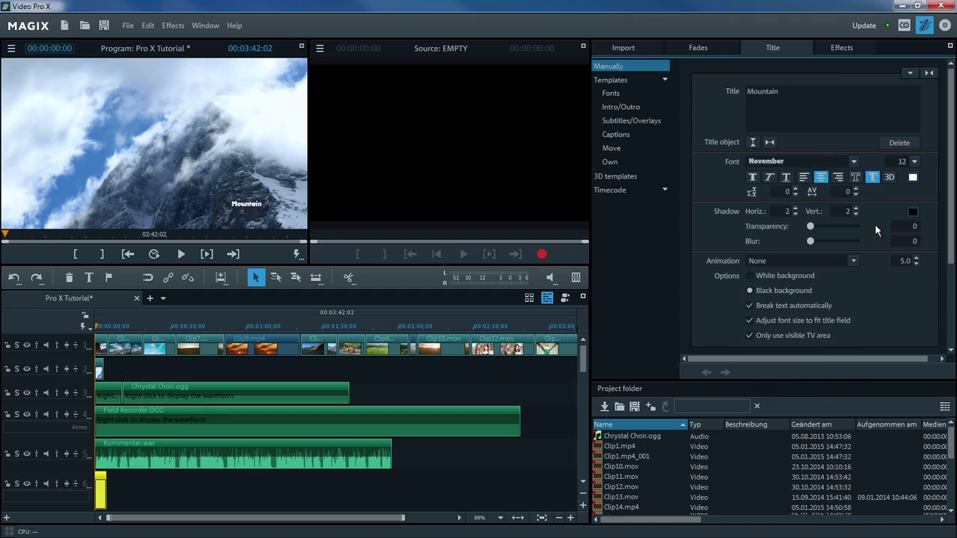
pyautogui.click(914, 163)
# Make the title size 31, light yellow, with the From bottom to top animation
pyautogui.moveTo(914, 222); pyautogui.dragTo(919, 215)
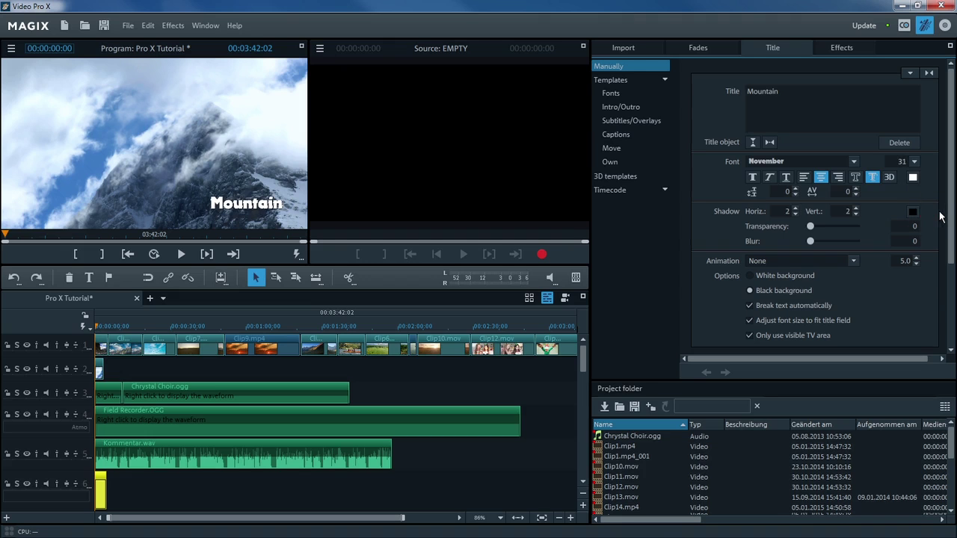
pyautogui.click(912, 178)
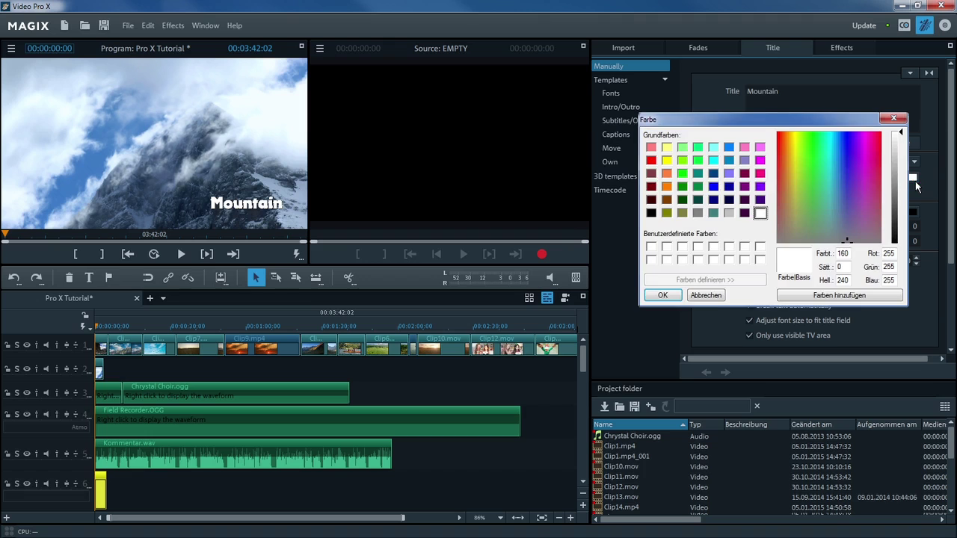
pyautogui.click(667, 148)
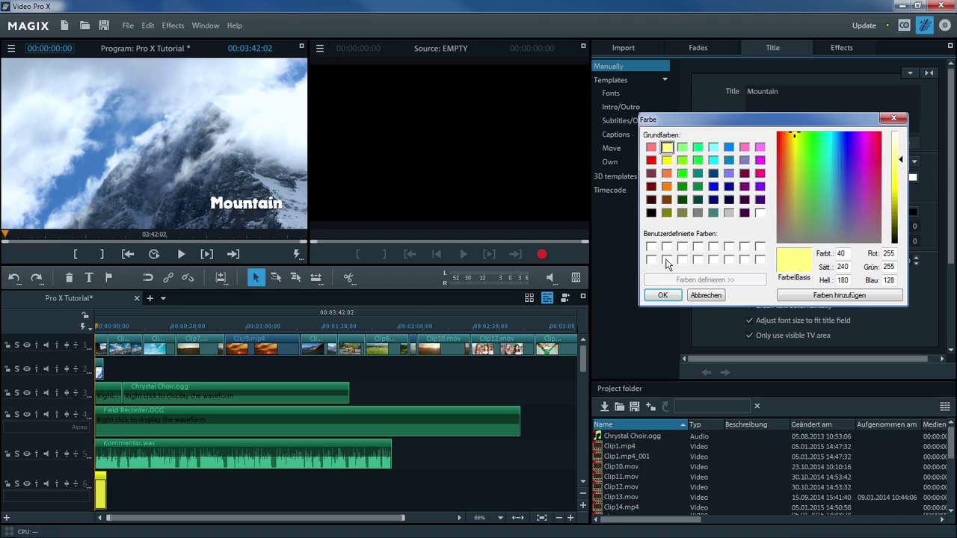
pyautogui.click(663, 295)
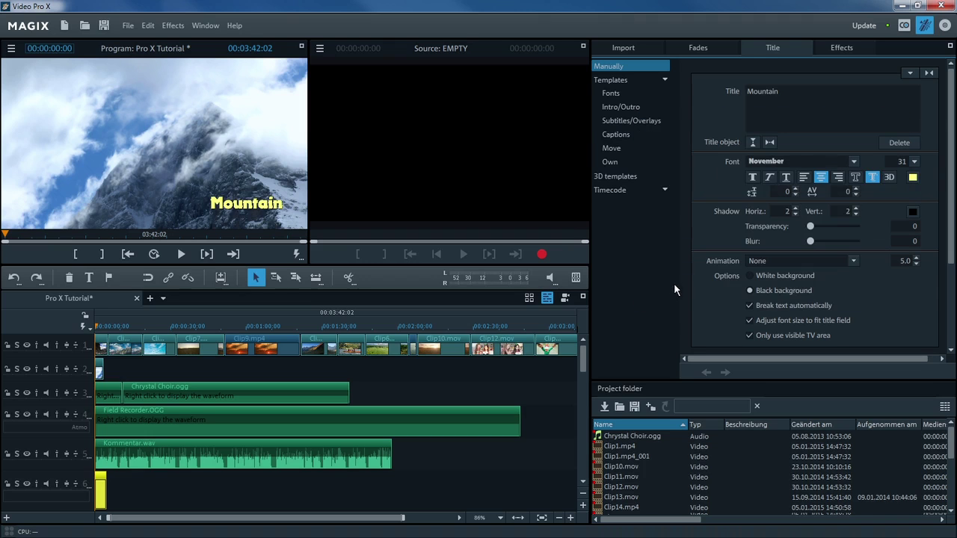
pyautogui.click(853, 261)
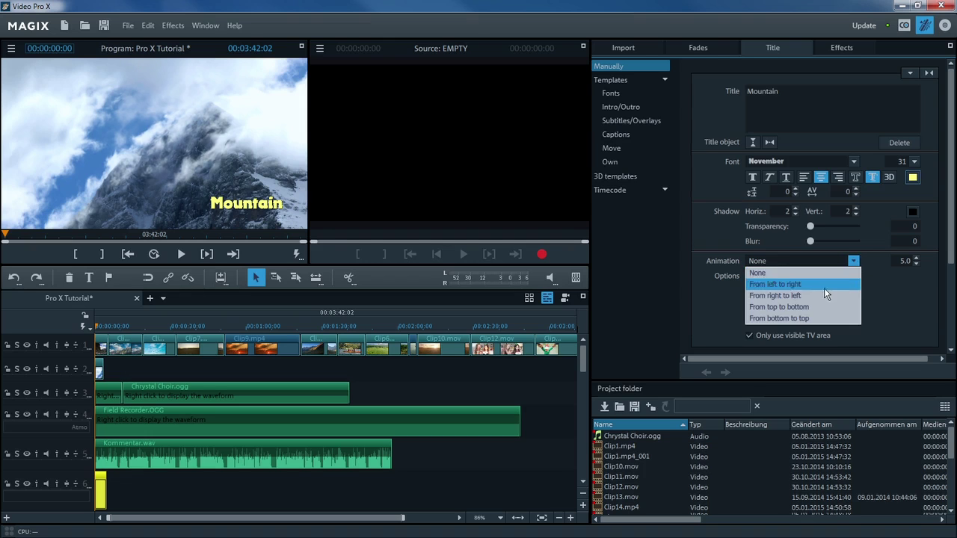
pyautogui.click(796, 318)
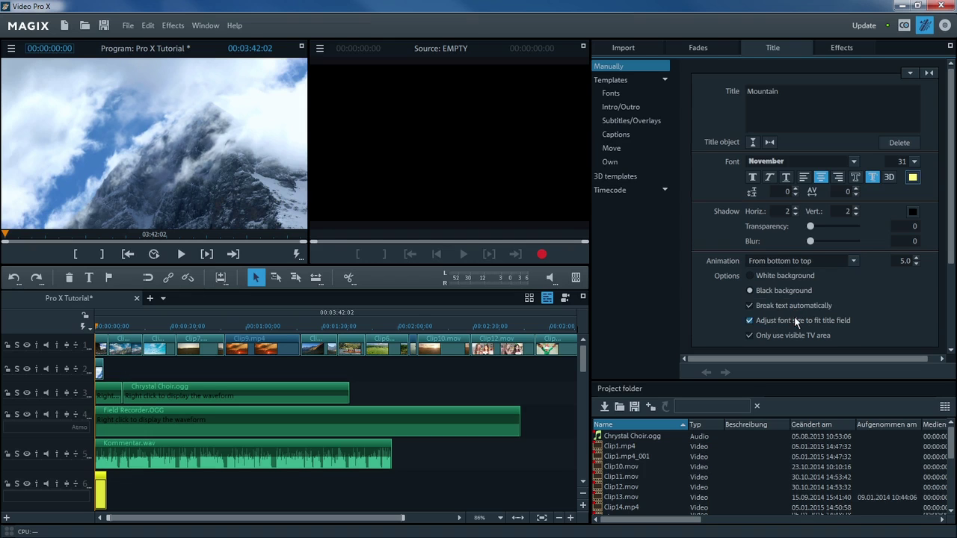
# Zoom into the timeline and scrub through the yellow Mountain title's rising animation
pyautogui.click(569, 517)
pyautogui.click(569, 517)
pyautogui.click(569, 518)
pyautogui.click(569, 518)
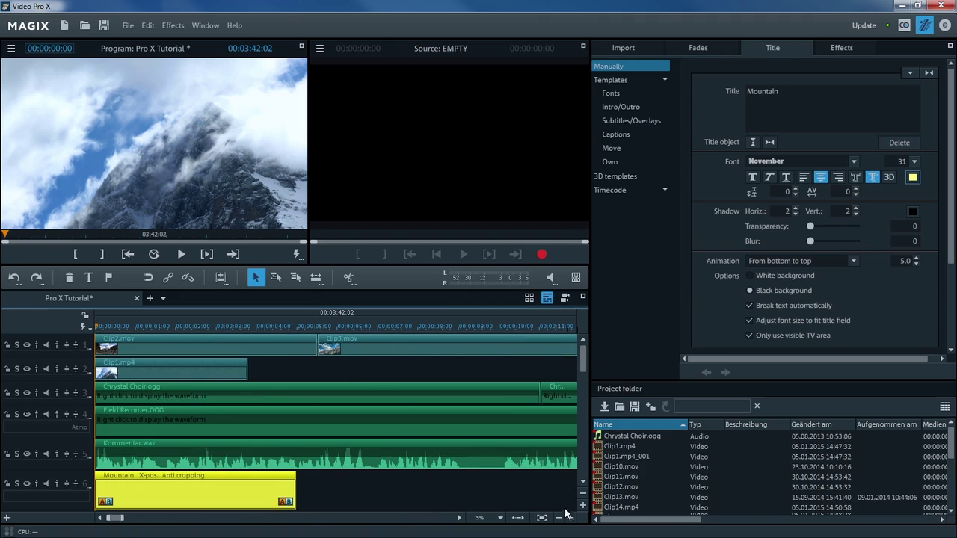
pyautogui.click(120, 328)
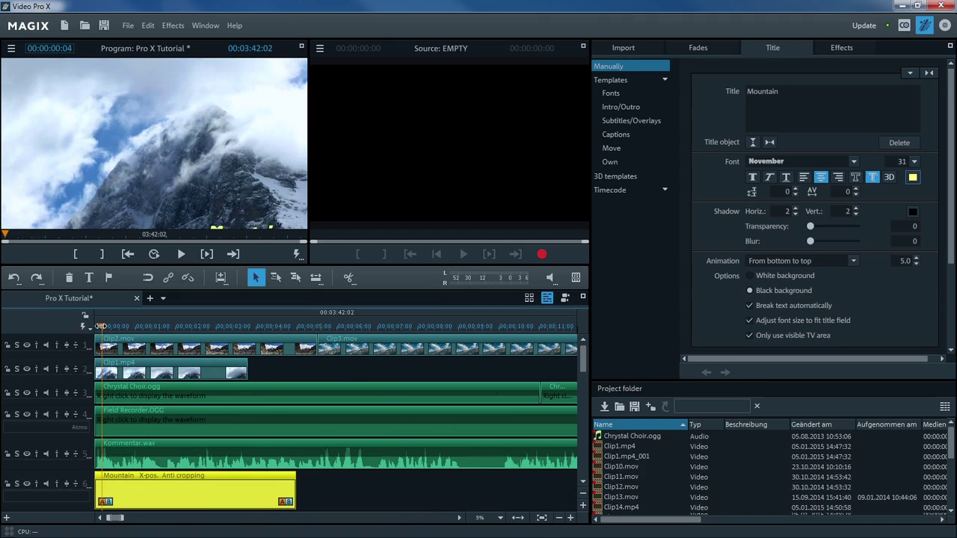
pyautogui.moveTo(120, 329); pyautogui.dragTo(155, 335)
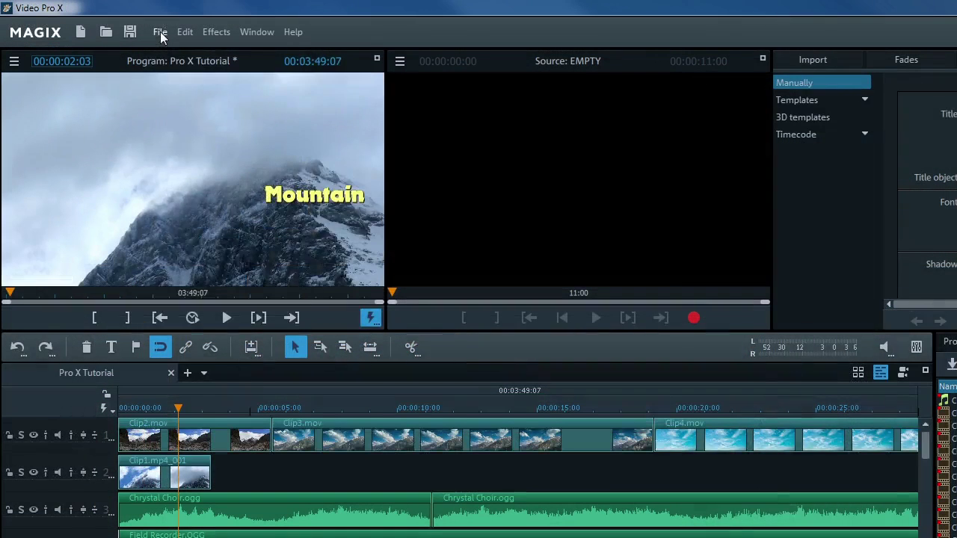
# Begin exporting the movie as MPEG-4 video from the File menu
pyautogui.click(128, 26)
pyautogui.moveTo(229, 138)
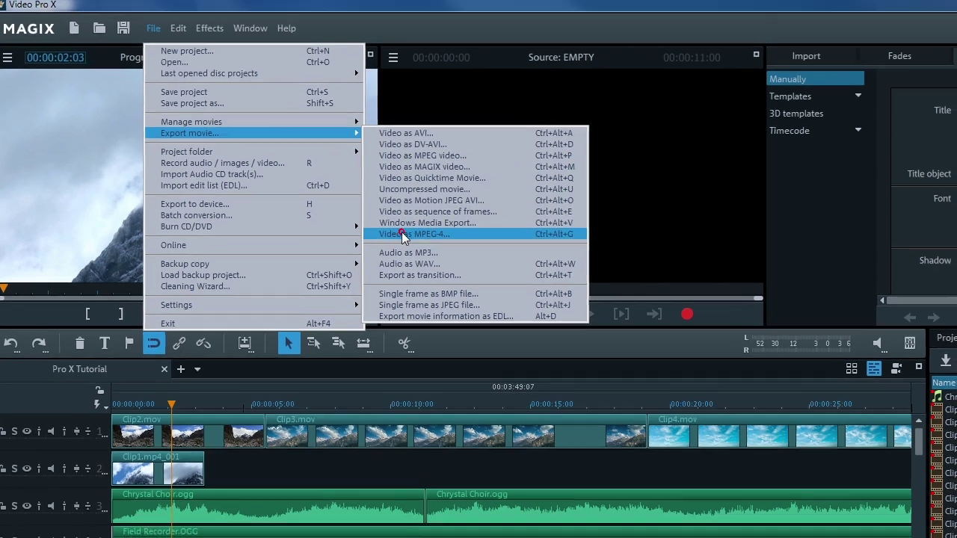
pyautogui.click(410, 238)
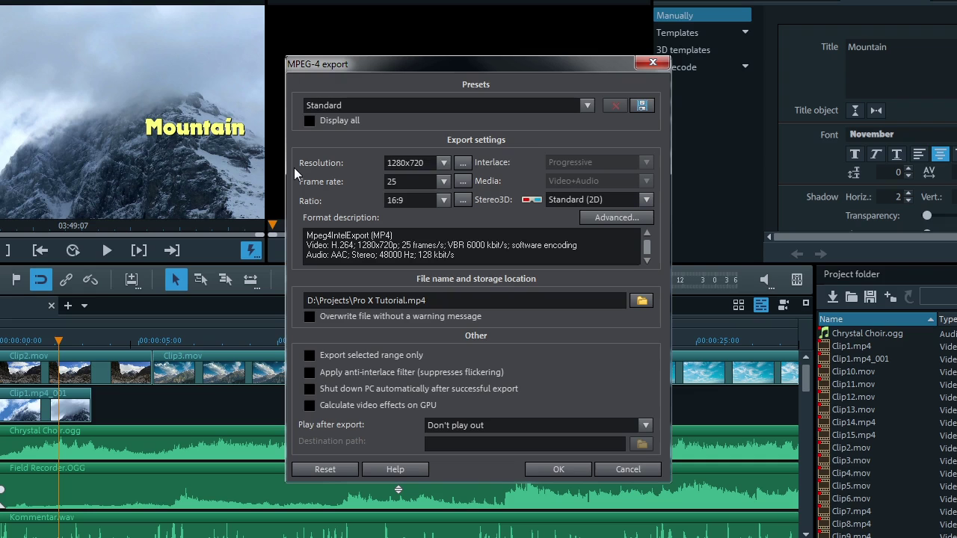
# Choose the MP4 FullHD 1920x1080 25p preset, then change the resolution to 1280x720
pyautogui.click(581, 109)
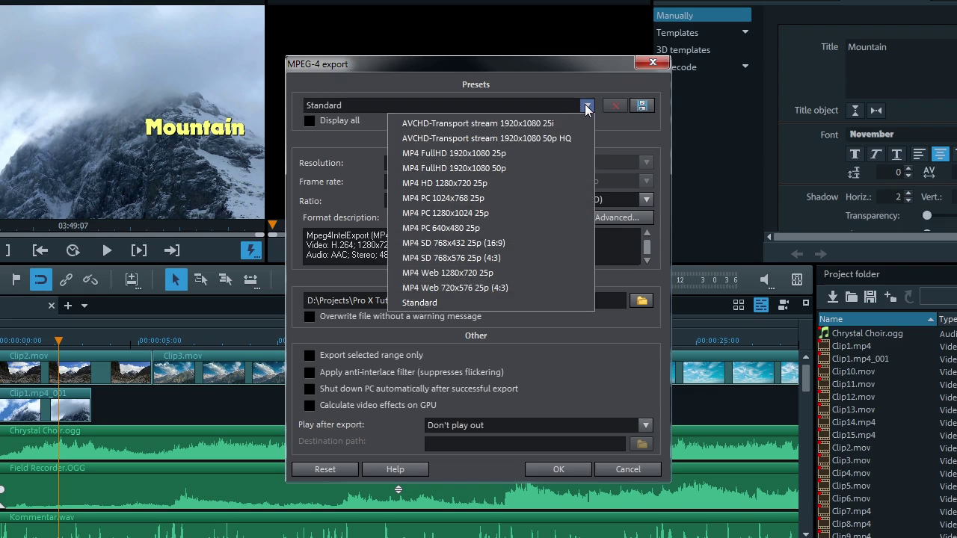
pyautogui.click(567, 153)
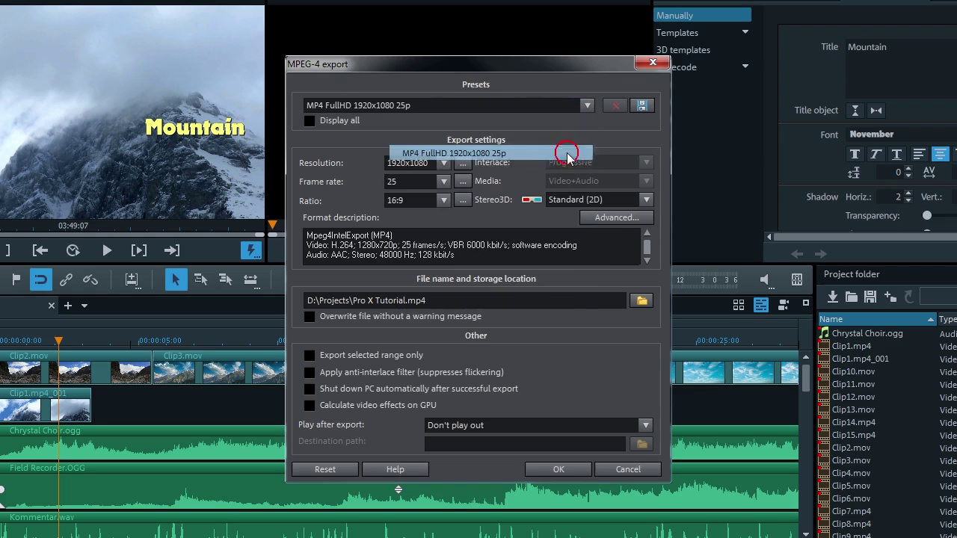
pyautogui.click(448, 163)
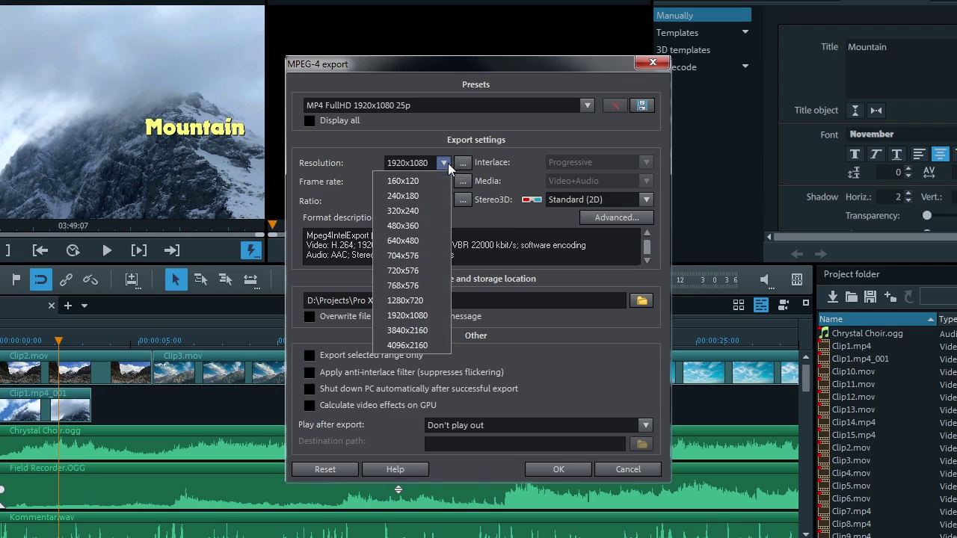
pyautogui.click(432, 300)
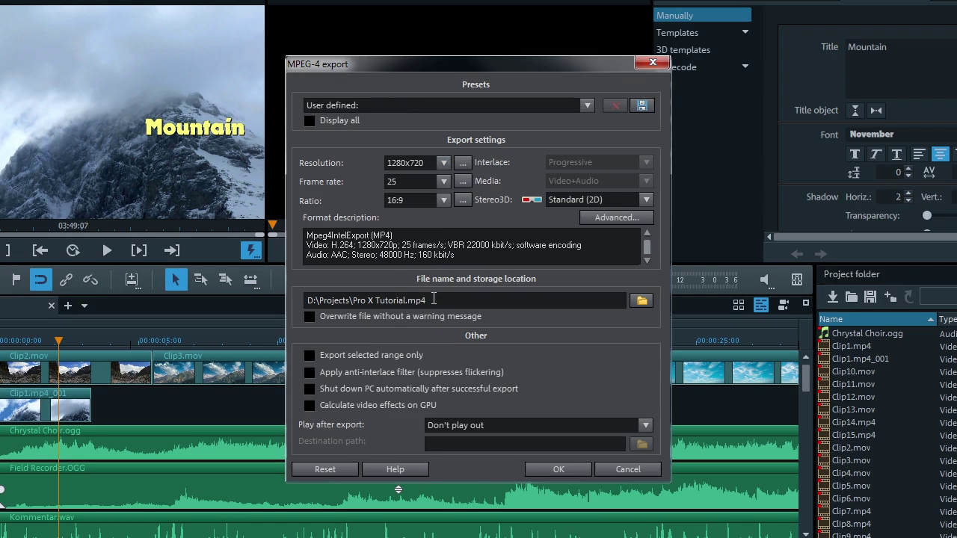
# Set the export file to D:\Projects\Mountain.mp4
pyautogui.click(635, 300)
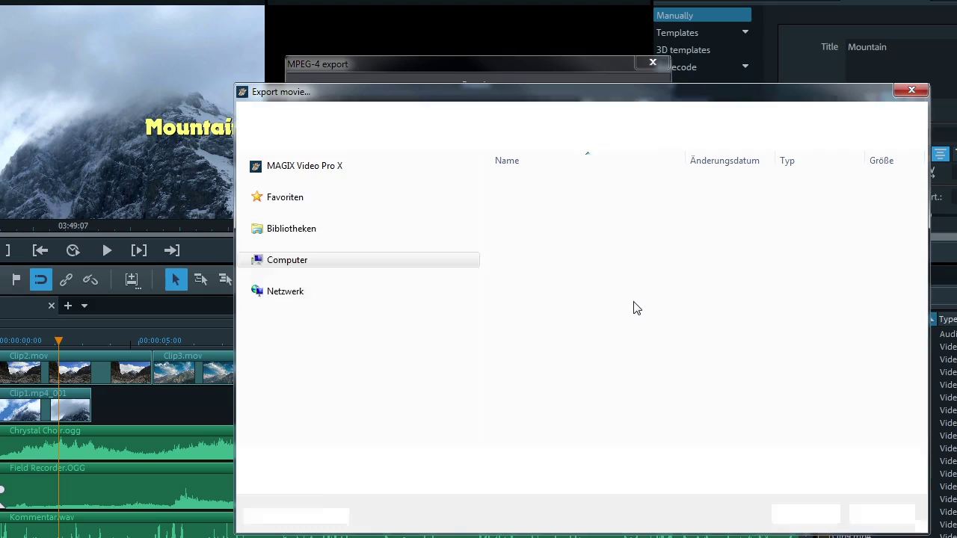
pyautogui.write('M')
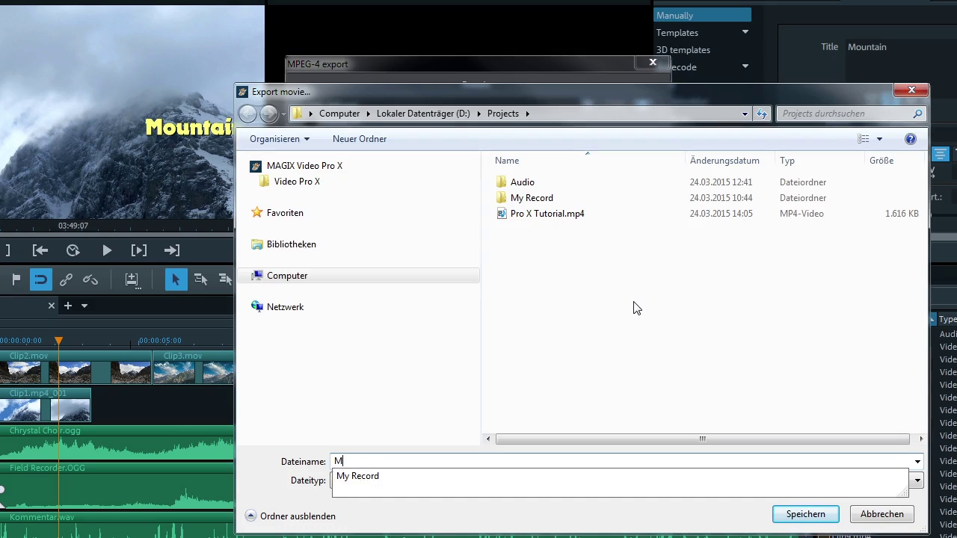
pyautogui.write('ountain')
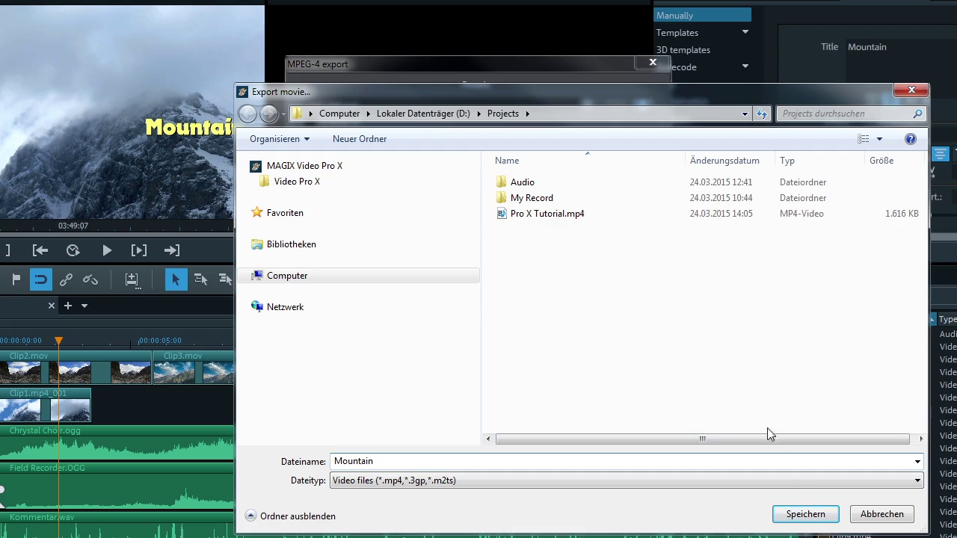
pyautogui.click(794, 515)
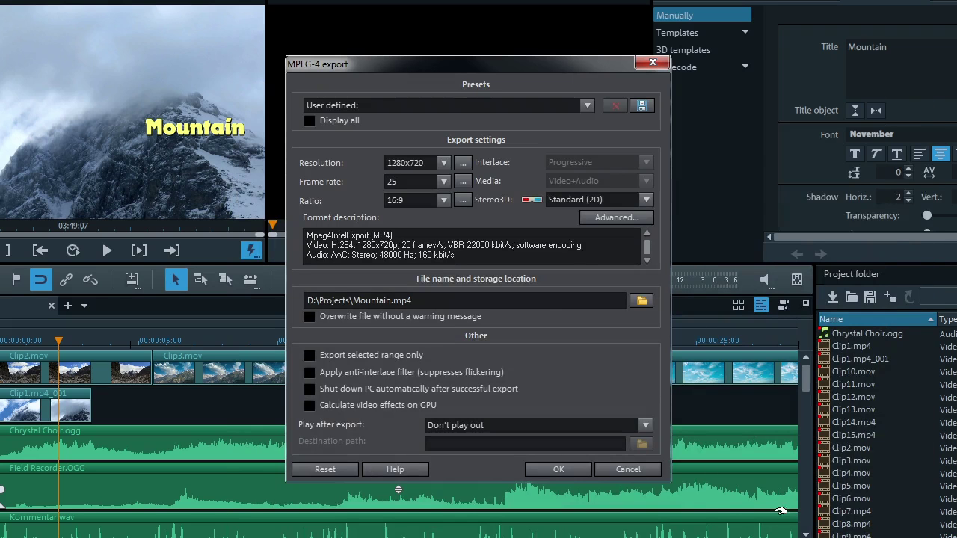
# Export Mountain.mp4 and start disc authoring for the Pro X Tutorial project
pyautogui.click(543, 470)
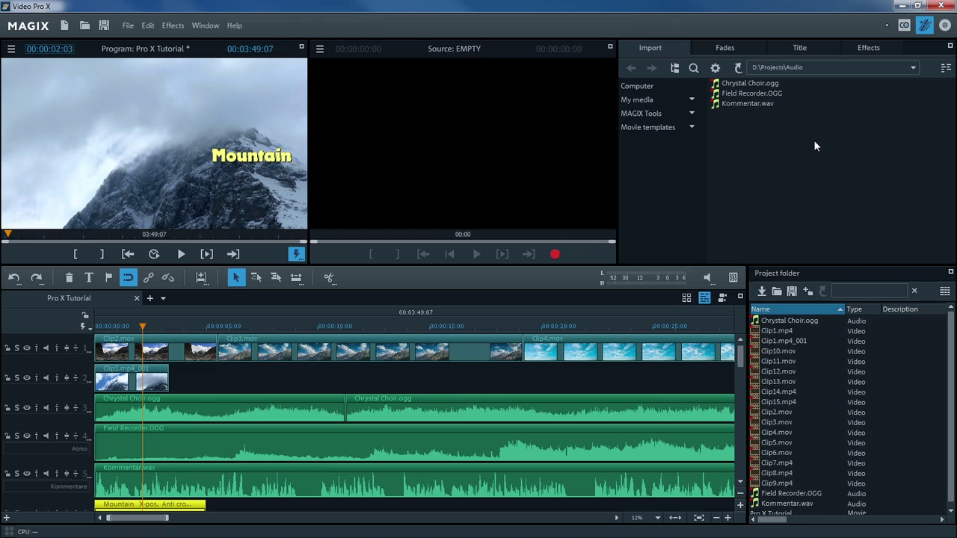
pyautogui.click(945, 28)
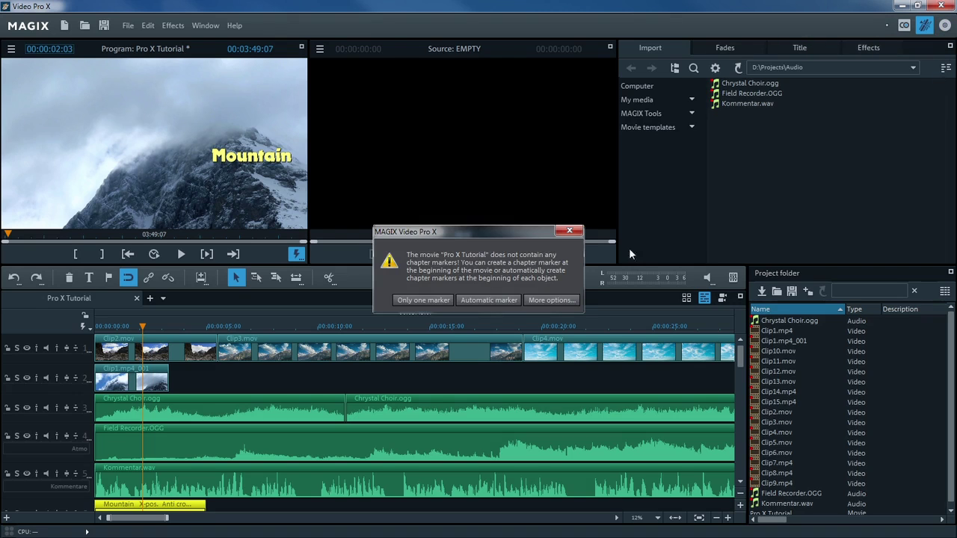
# Add chapter markers automatically, switch the disc menu to Edit mode, and show Animated HD templates
pyautogui.click(487, 300)
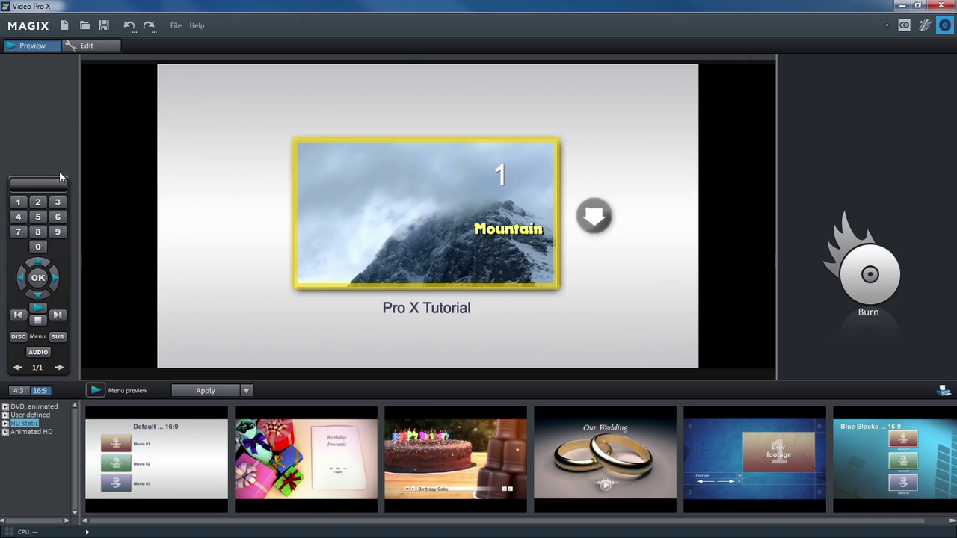
pyautogui.click(77, 47)
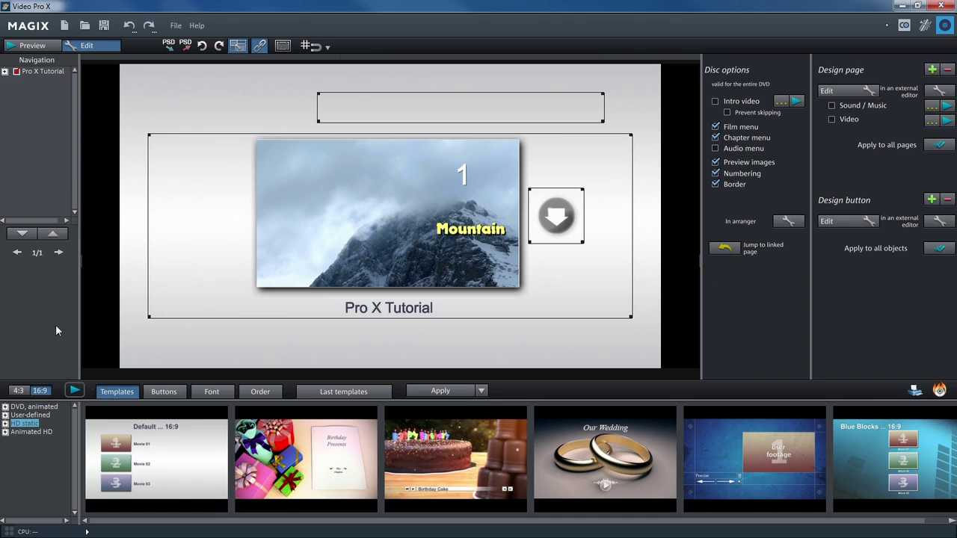
pyautogui.click(38, 431)
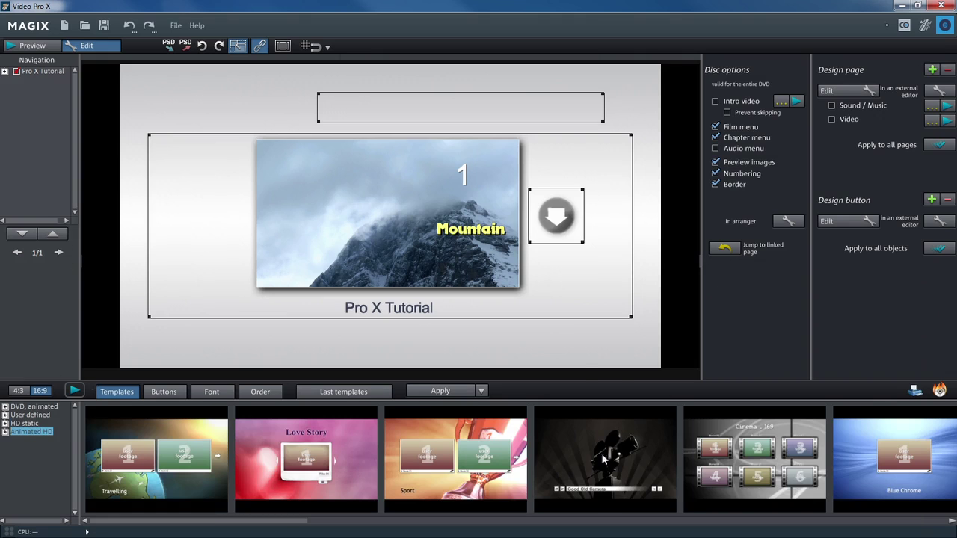
# Apply the Blue Chrome menu template and rename the menu entry to 'Mountain'
pyautogui.click(888, 458)
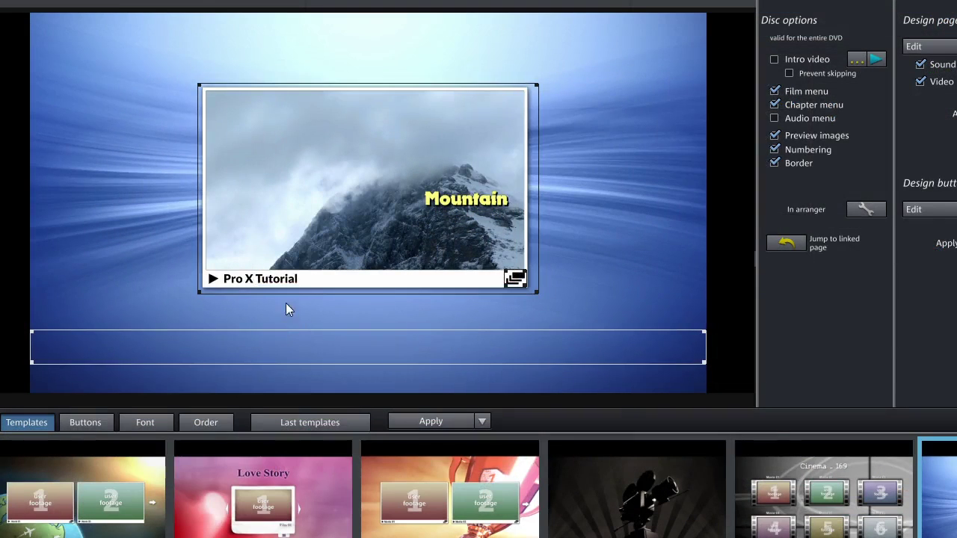
pyautogui.doubleClick(260, 280)
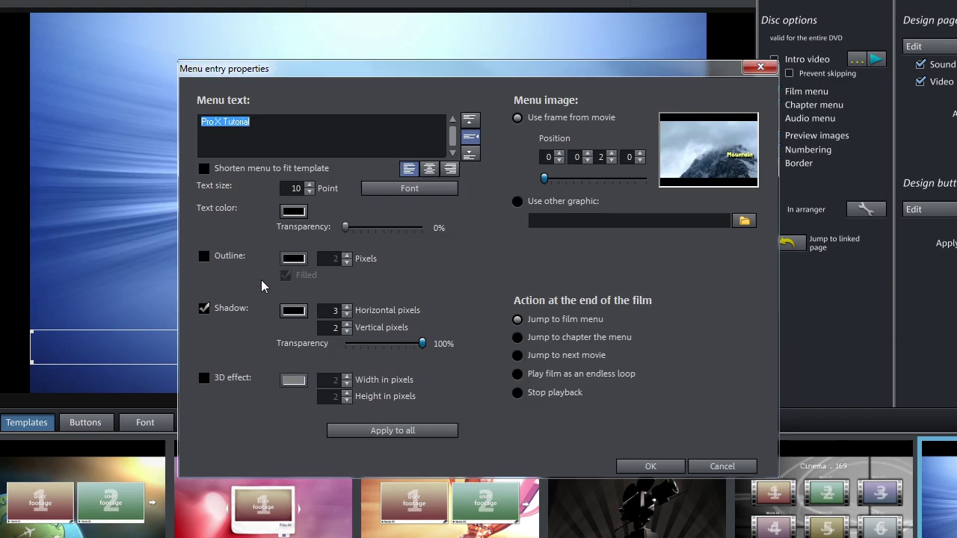
pyautogui.write('Mountain')
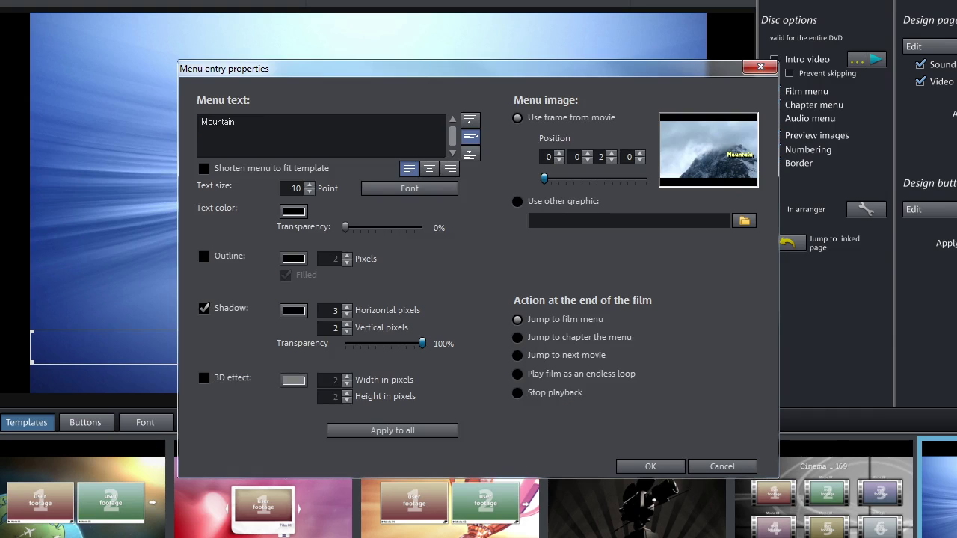
# Format the Mountain label in bold Lato at size 12 and apply the changes
pyautogui.click(310, 184)
pyautogui.click(310, 185)
pyautogui.click(400, 187)
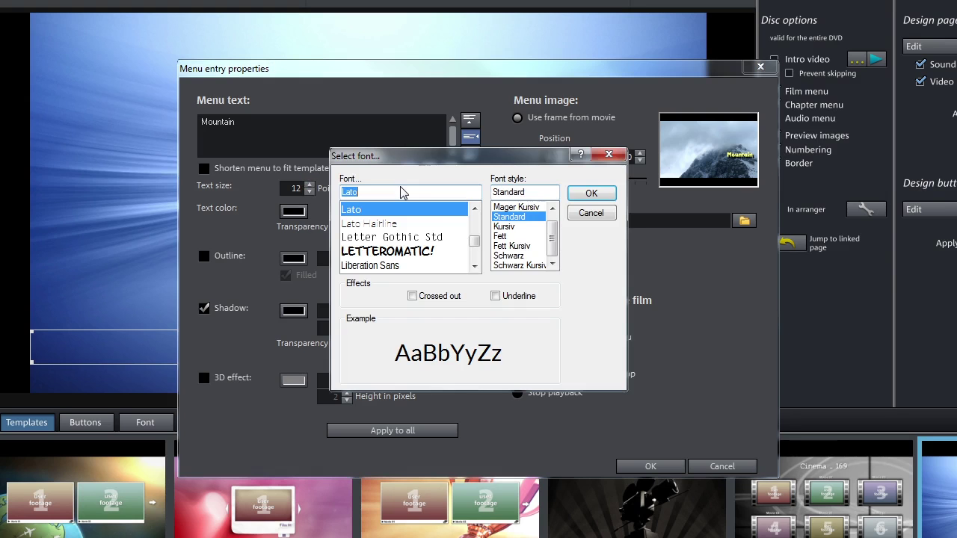
pyautogui.click(500, 236)
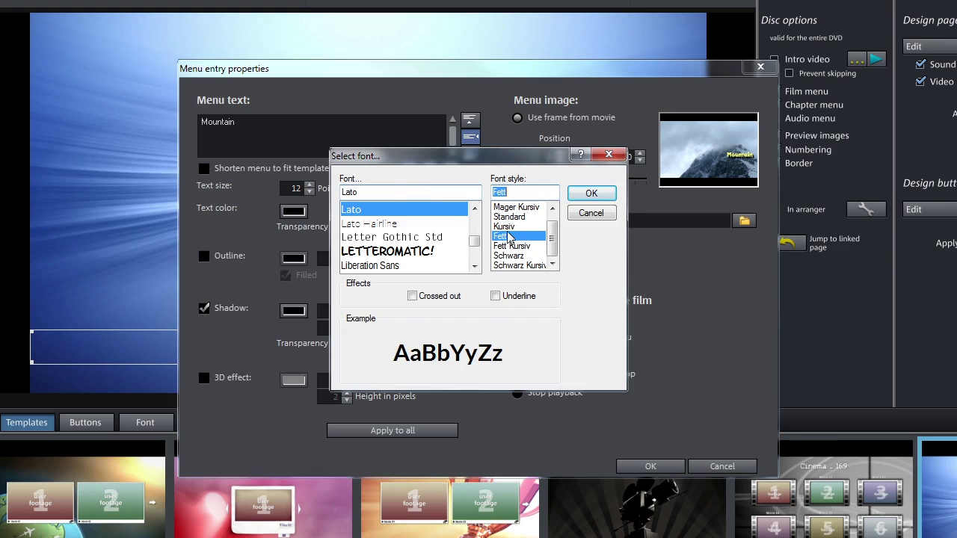
pyautogui.click(583, 196)
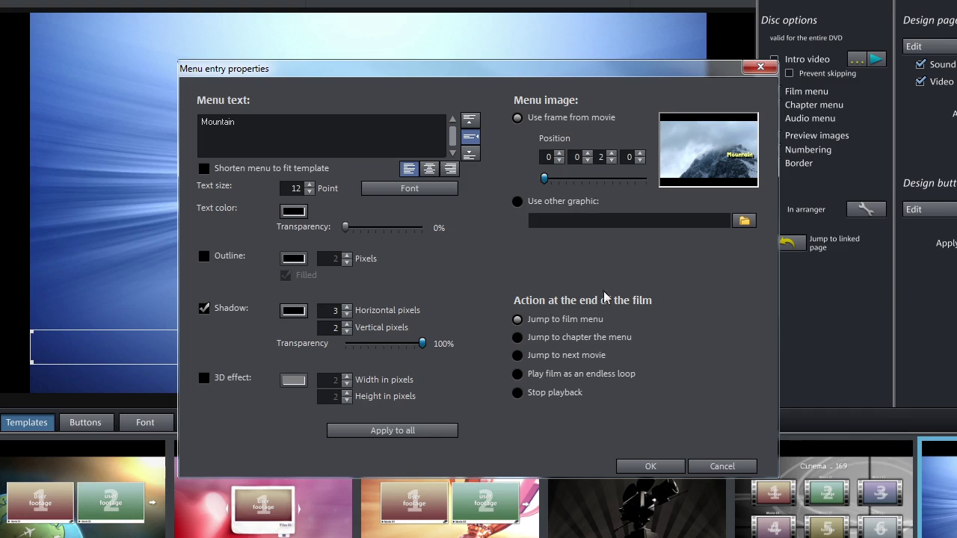
pyautogui.click(634, 469)
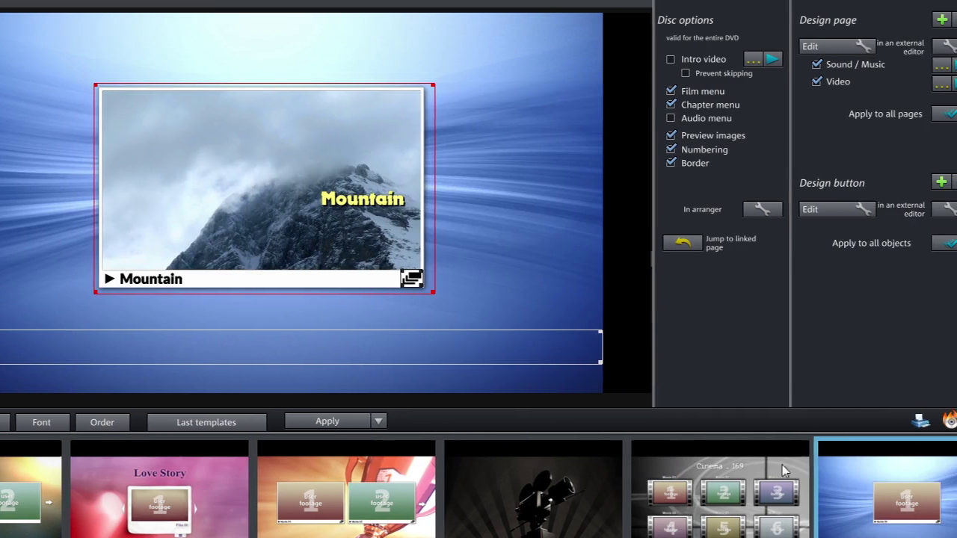
# Start burning the disc and choose Blu-ray as the disc type
pyautogui.click(934, 420)
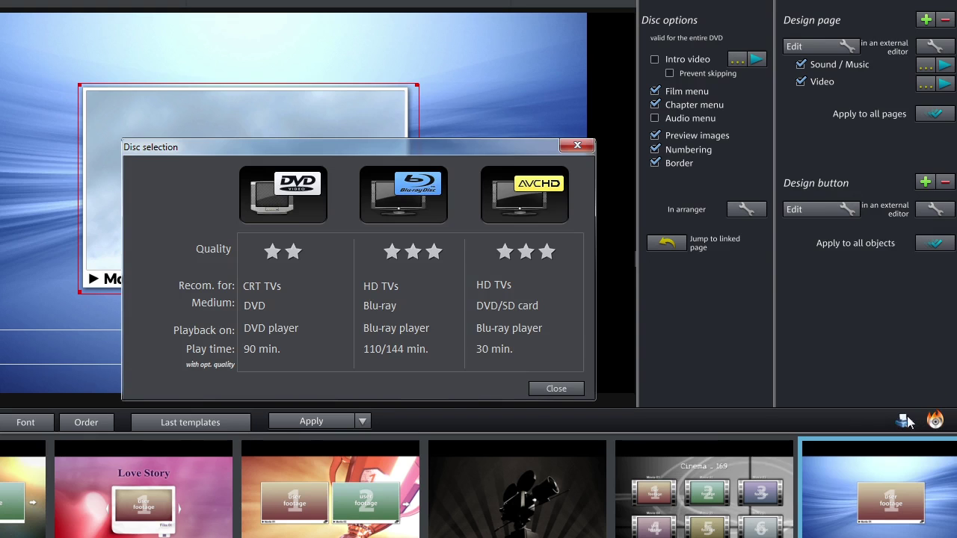
pyautogui.click(401, 214)
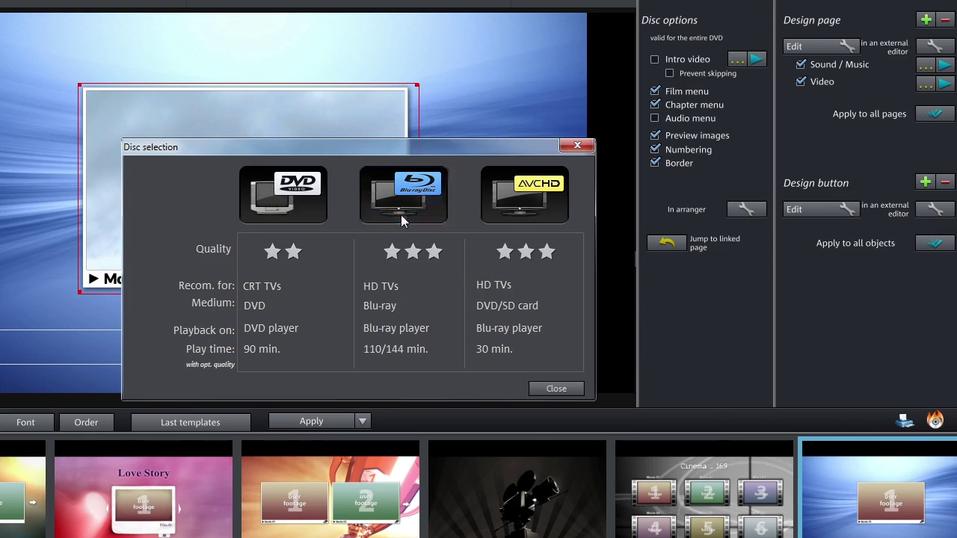